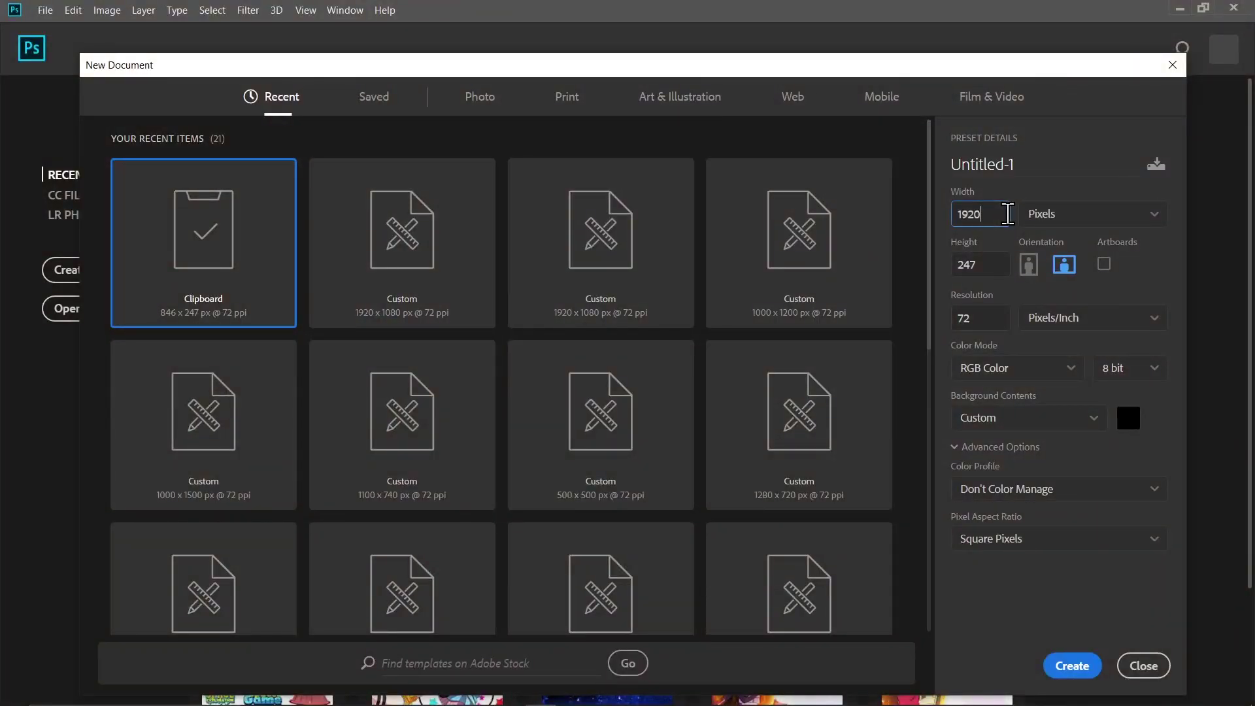
Enter a height of 1080 and create the 1920 × 1080 px black-background document.
key(Tab)
text(10)
key(Return)
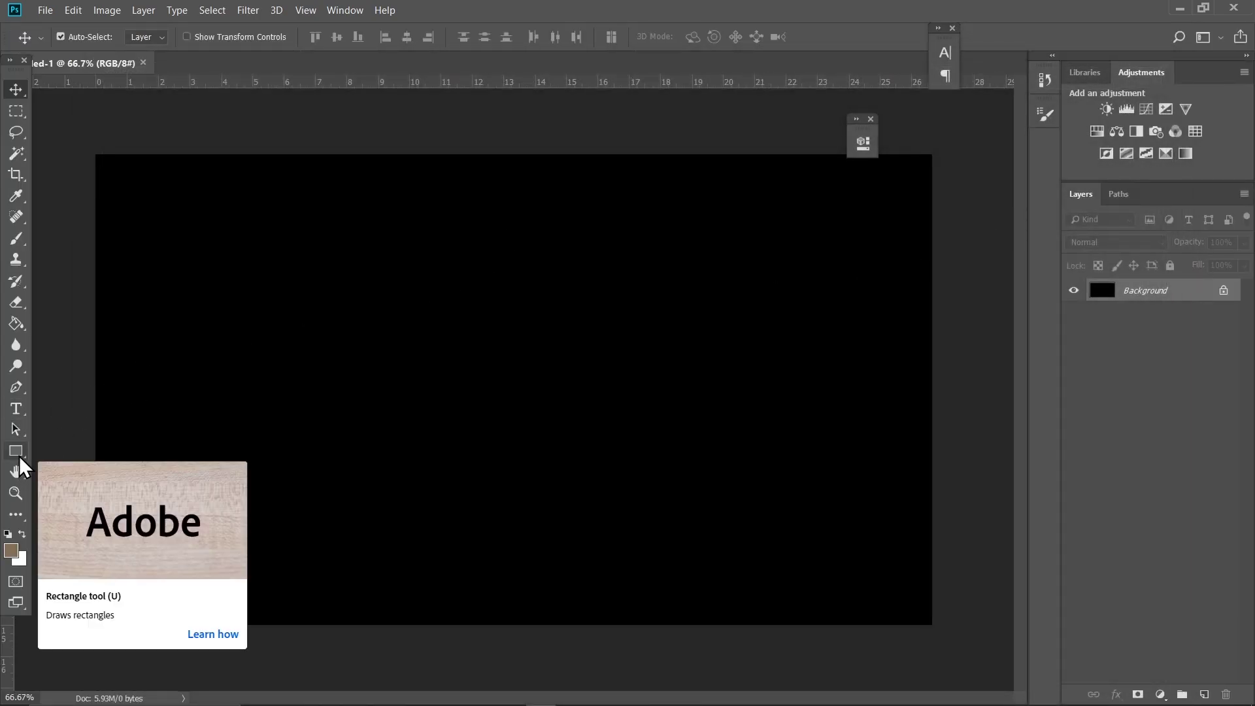
Draw a white 813 × 183 px rectangle left of the canvas centre.
drag(18, 451, 57, 452)
click(61, 450)
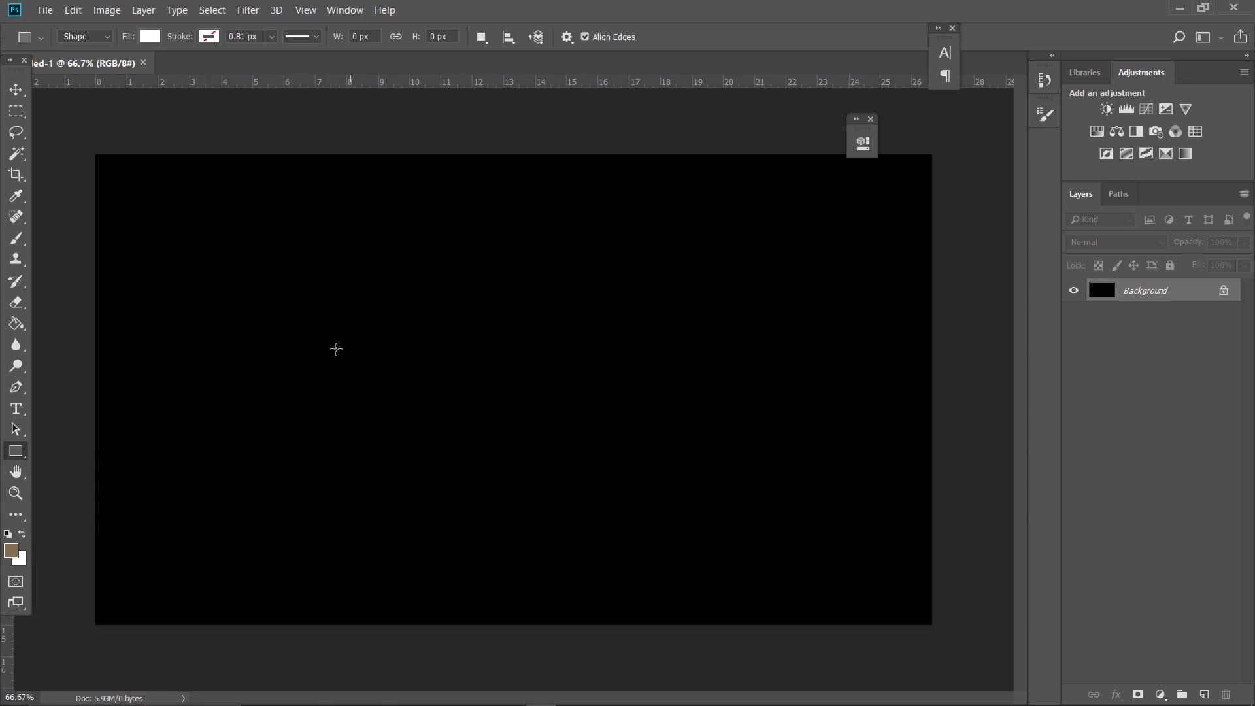
drag(332, 349, 686, 428)
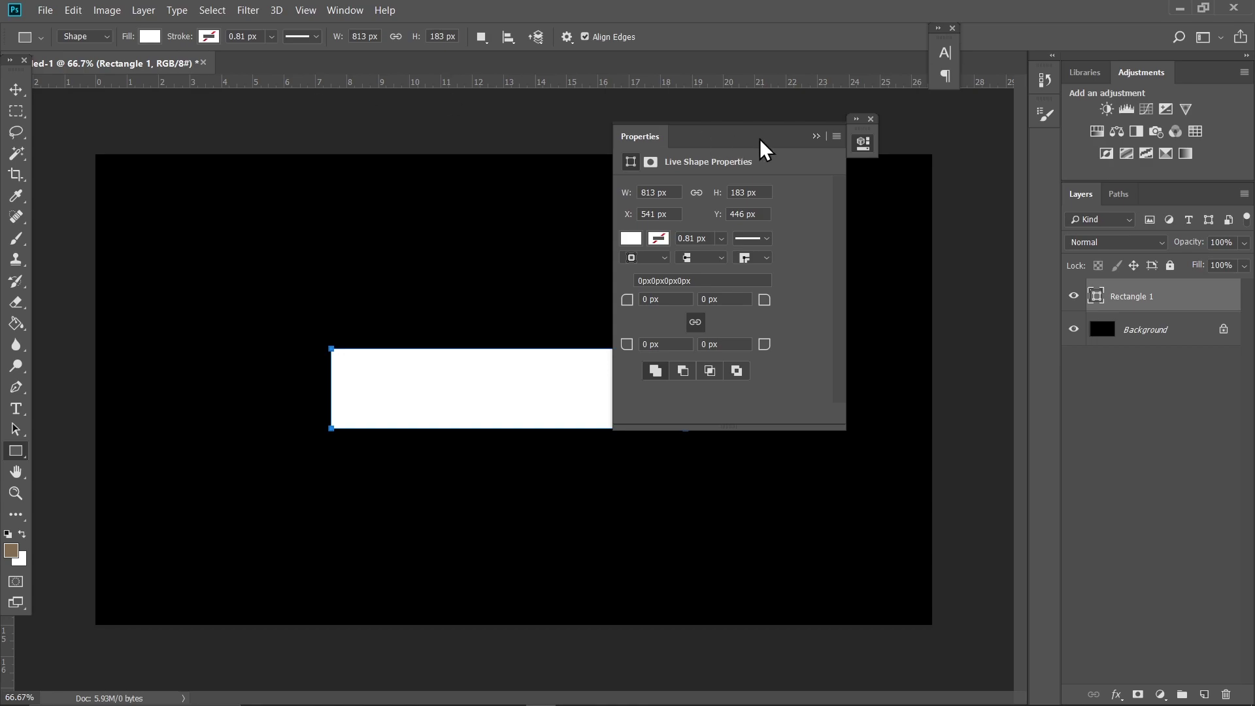
click(815, 136)
Duplicate the white rectangle, move the copy left and narrow it into a square.
key(v)
key(ctrl+j)
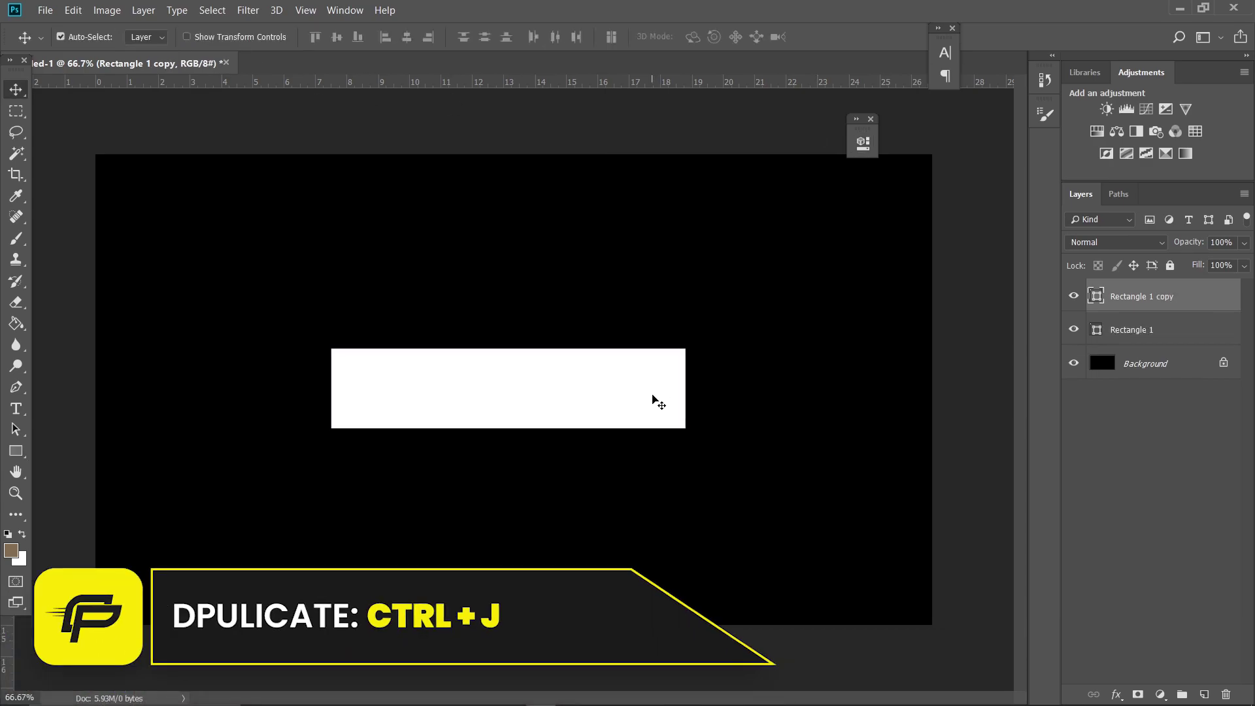
drag(660, 399, 393, 390)
key(ctrl+t)
key(Return)
Enlarge the square up and left into a taller block, bottom aligned with the bar.
key(ctrl+t)
drag(241, 349, 199, 300)
key(ctrl+z)
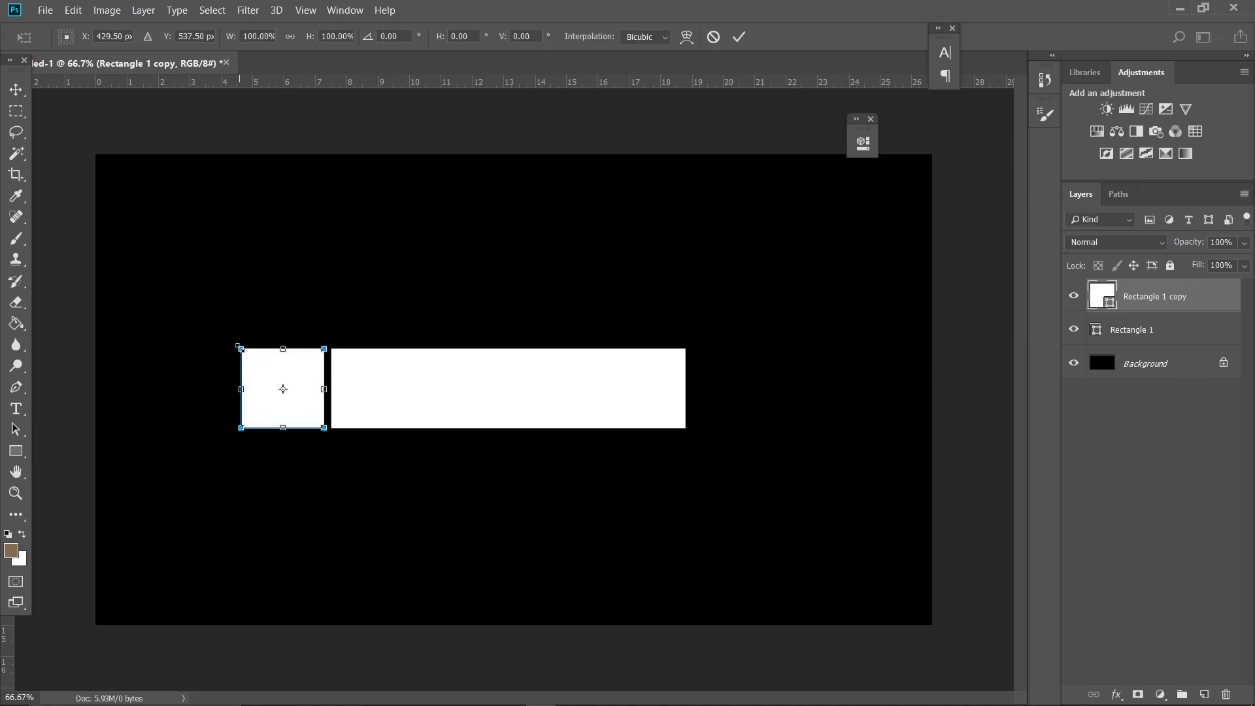
drag(240, 347, 193, 304)
key(Return)
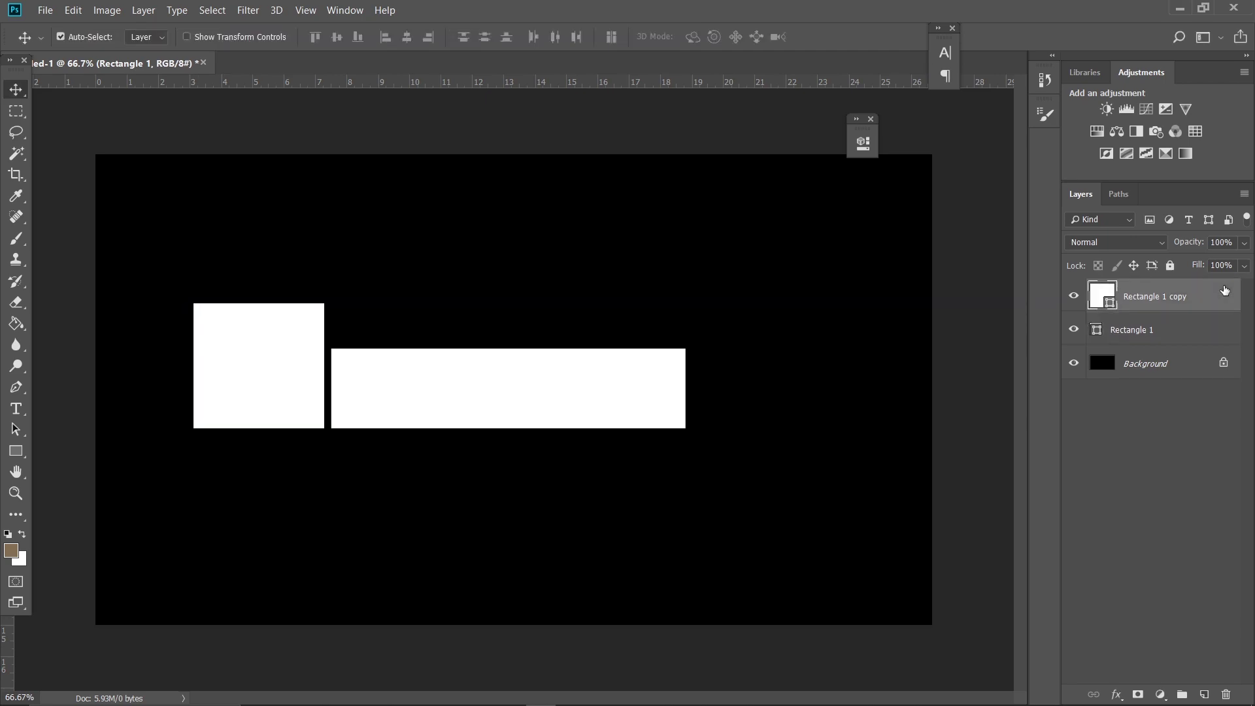
Skew the white bar (Rectangle 1) into a right-leaning parallelogram at -13.4°.
click(1111, 335)
key(ctrl)
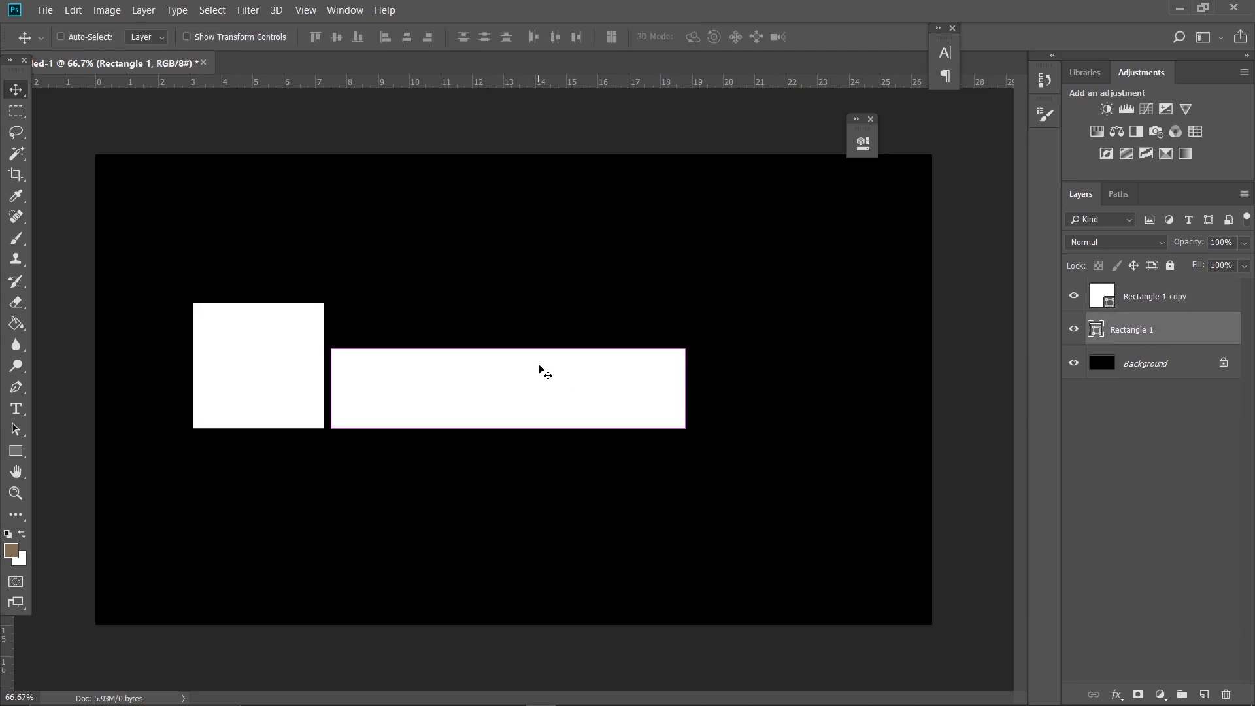
key(ctrl+t)
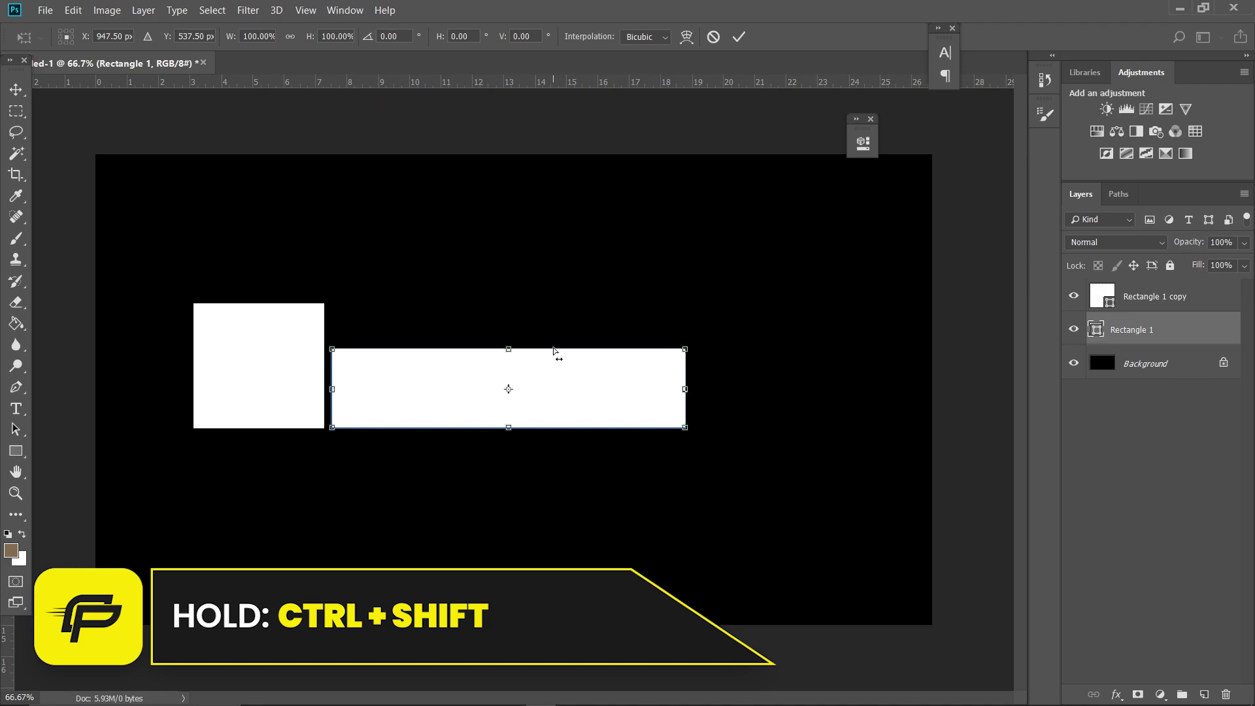
drag(553, 350, 579, 347)
key(Return)
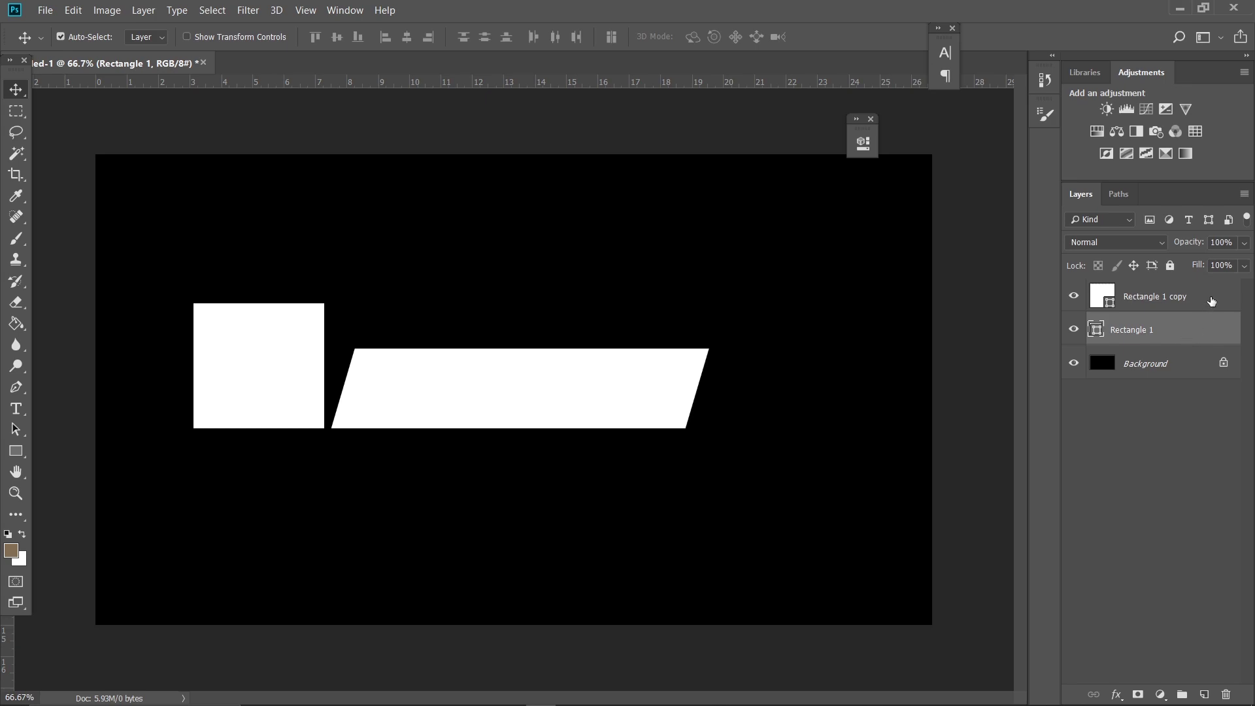
Skew the square block (Rectangle 1 copy) to -14.9° to match the bar.
click(1211, 300)
key(ctrl+t)
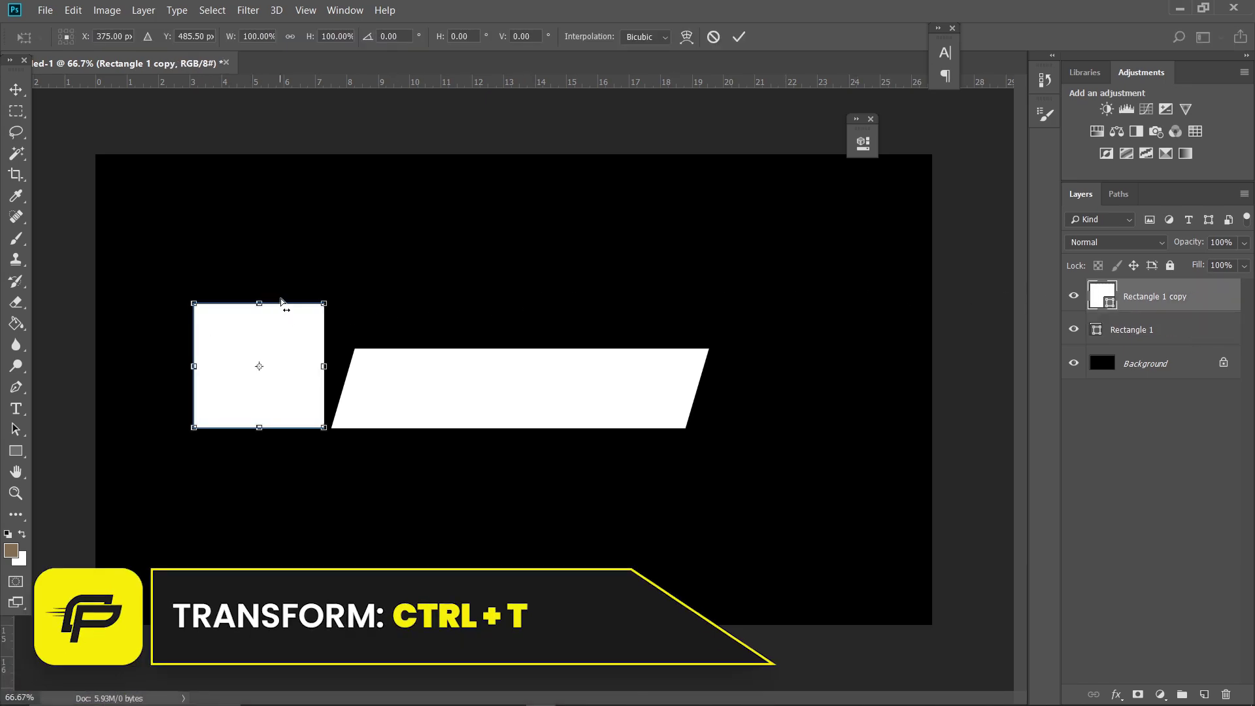
drag(281, 302, 315, 302)
key(Return)
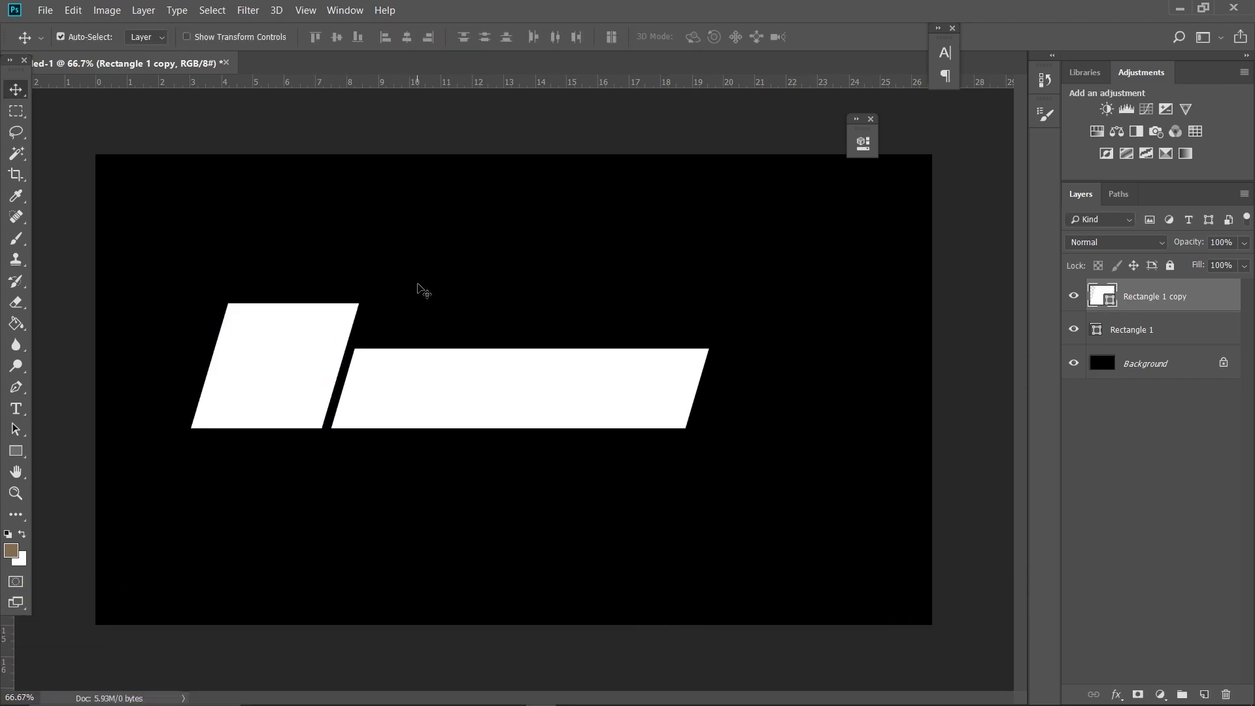
Fill the slanted block with red using the Color Picker.
click(16, 451)
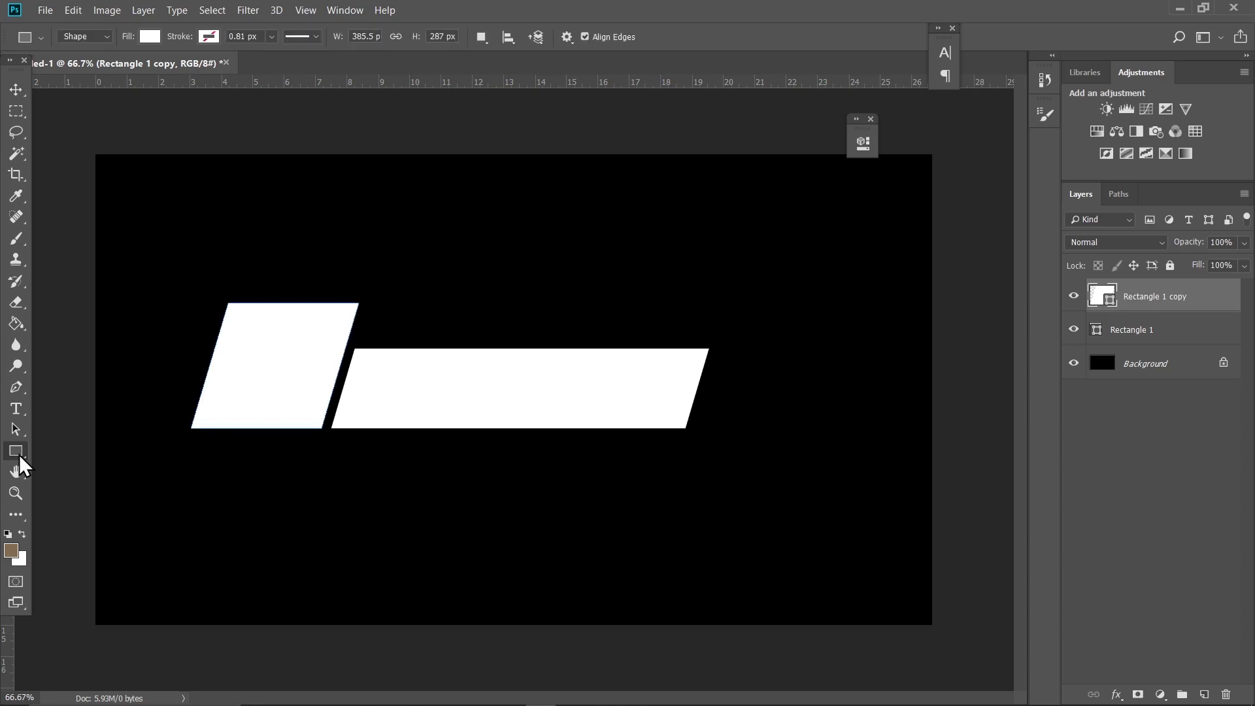
click(150, 36)
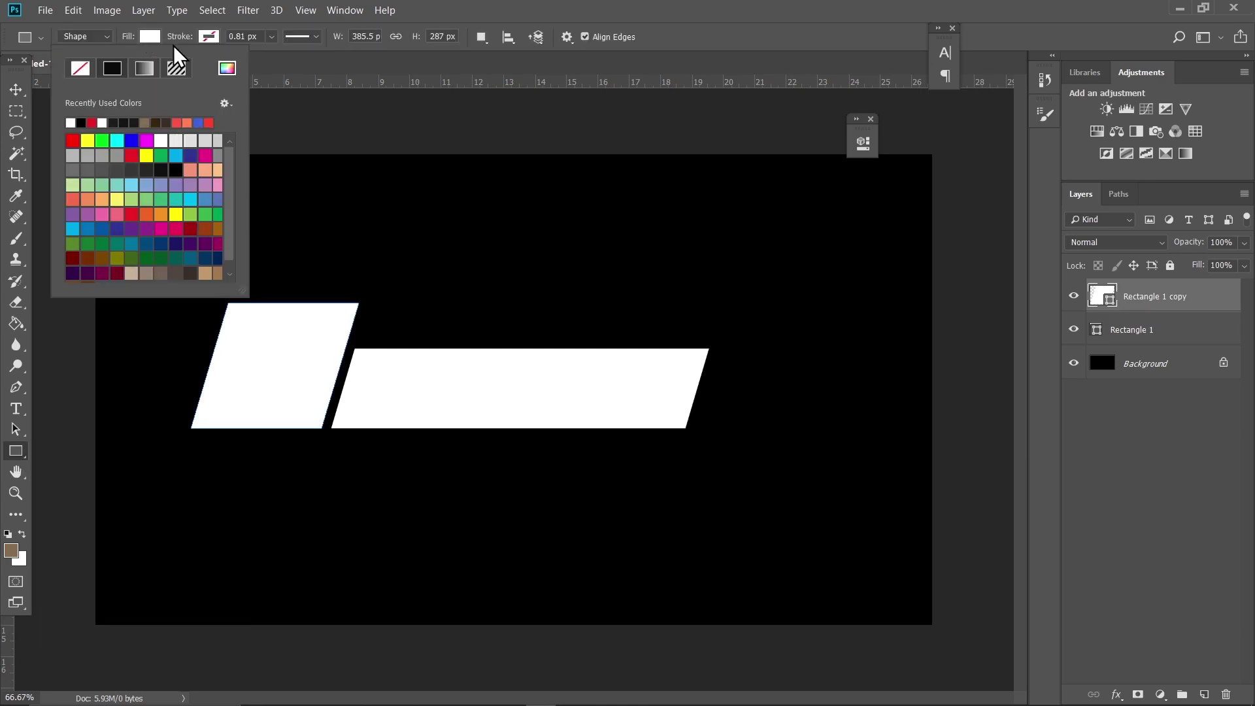
click(236, 76)
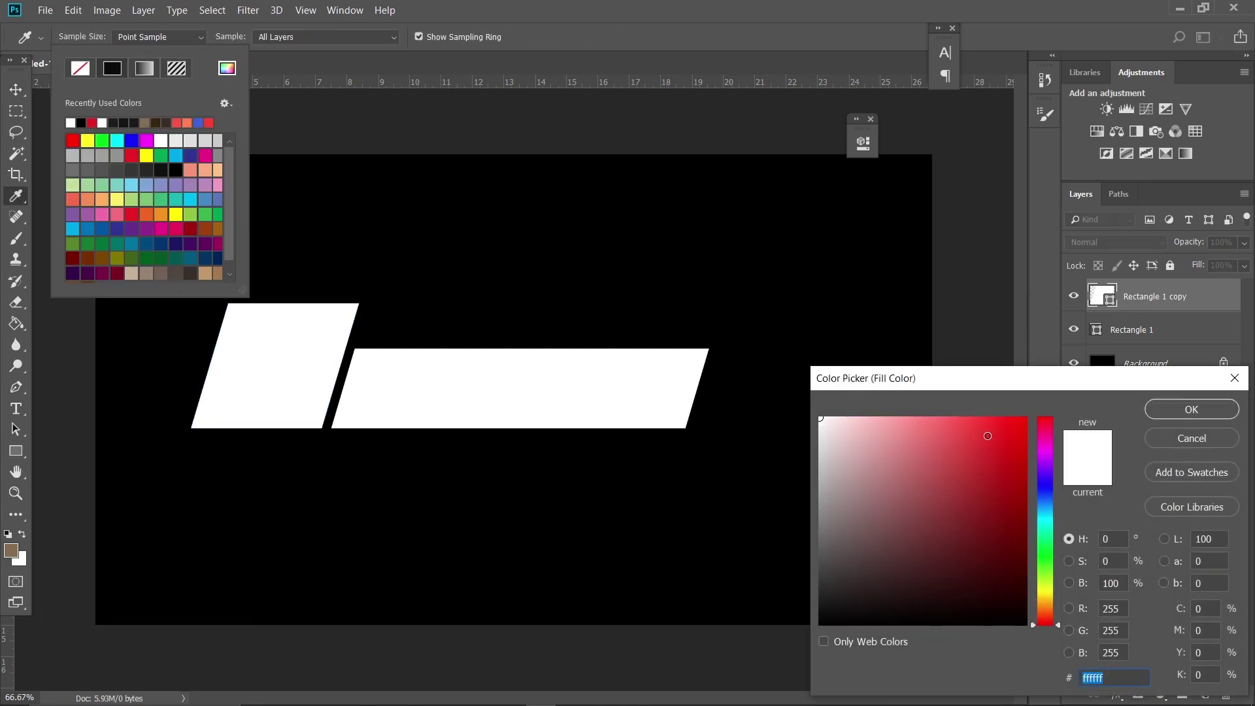
click(1000, 443)
click(1159, 412)
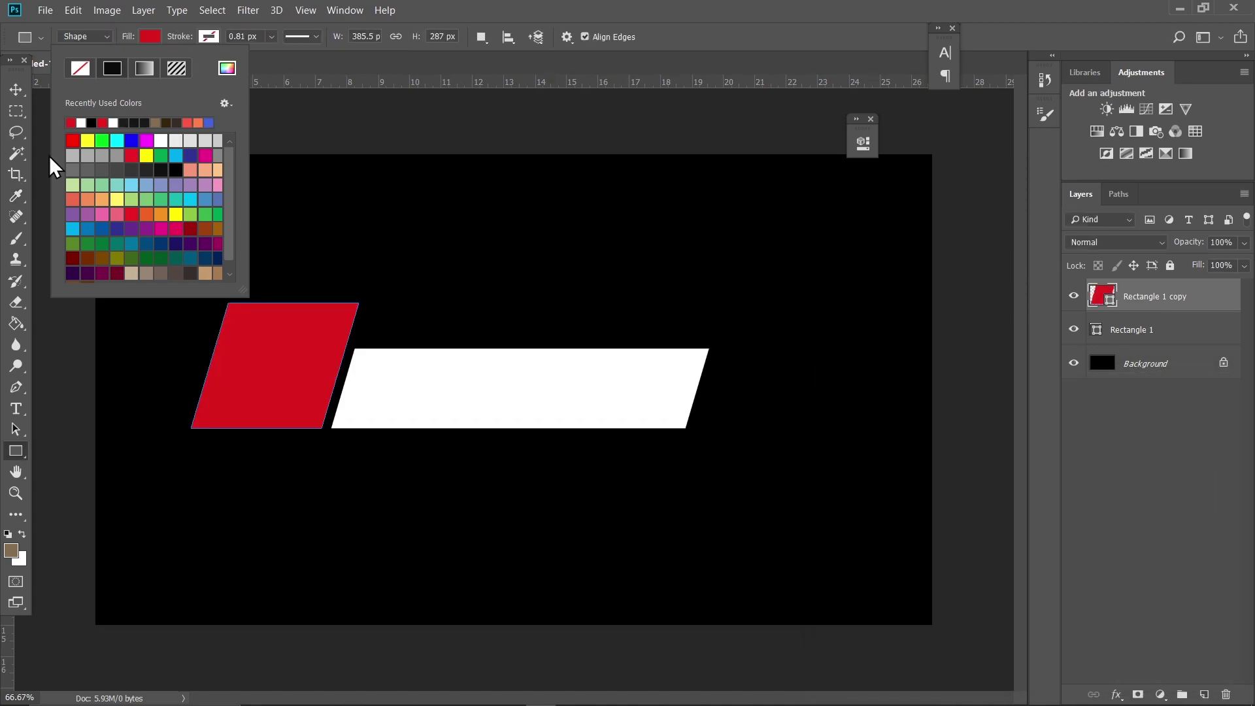
Duplicate the white bar and place Rectangle 1 copy 2 beneath the original in Layers.
click(17, 90)
click(1179, 340)
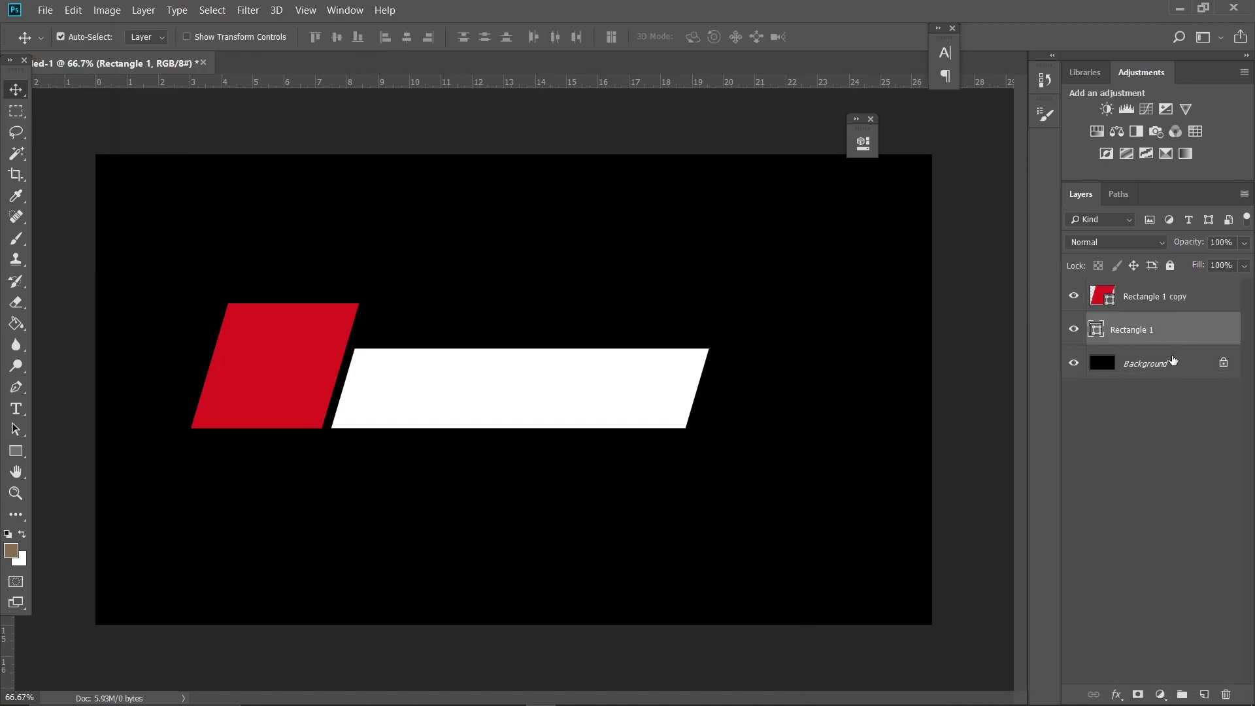
key(ctrl+j)
drag(1210, 344, 1213, 378)
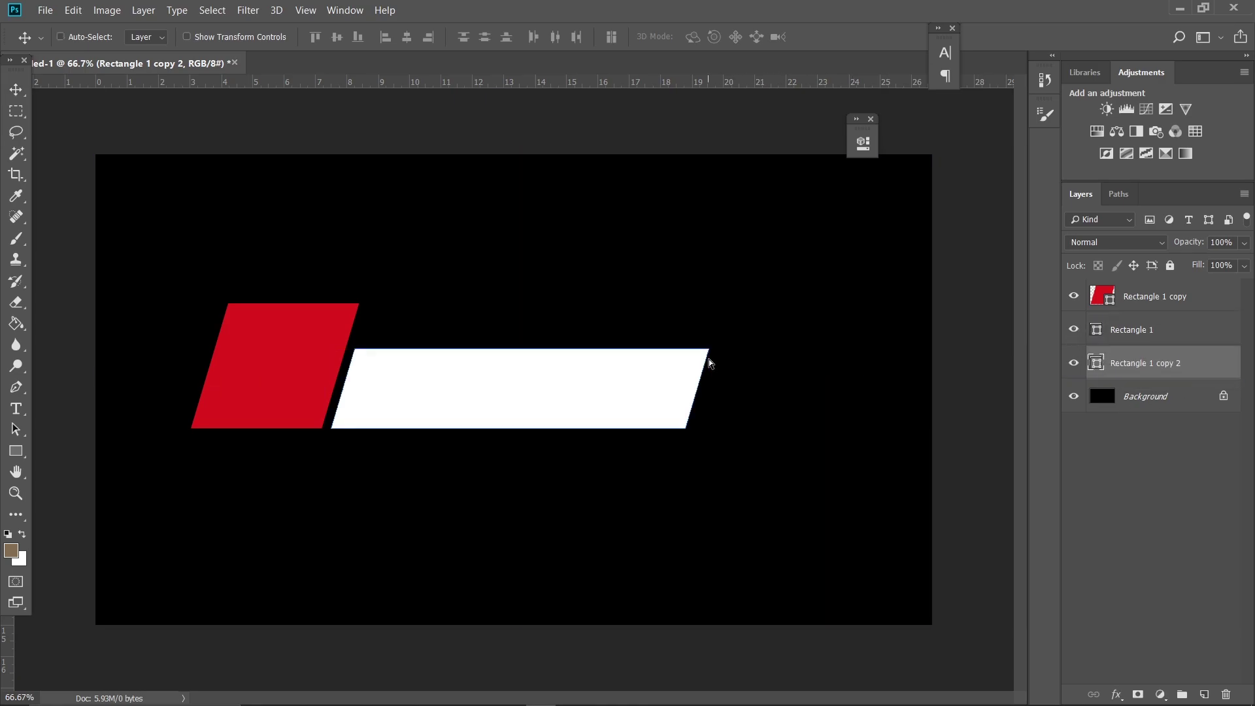
Scale the bar copy to about 147% around its centre.
key(ctrl+t)
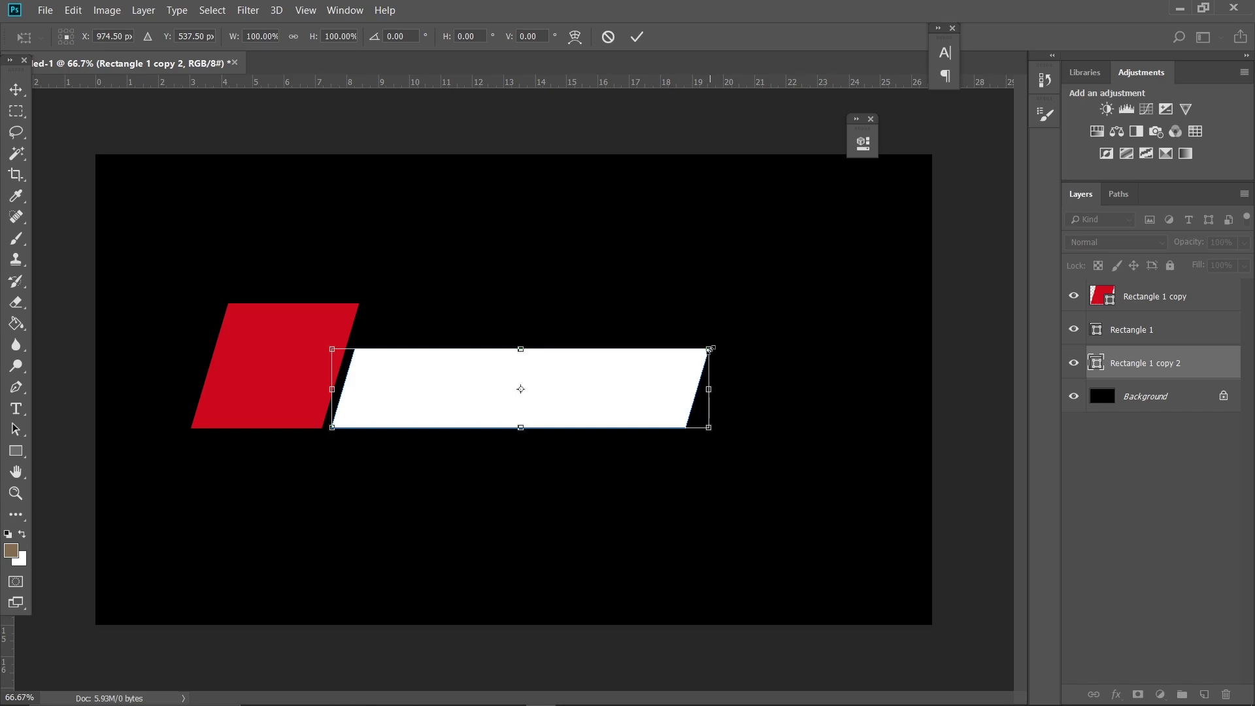
drag(709, 349, 799, 330)
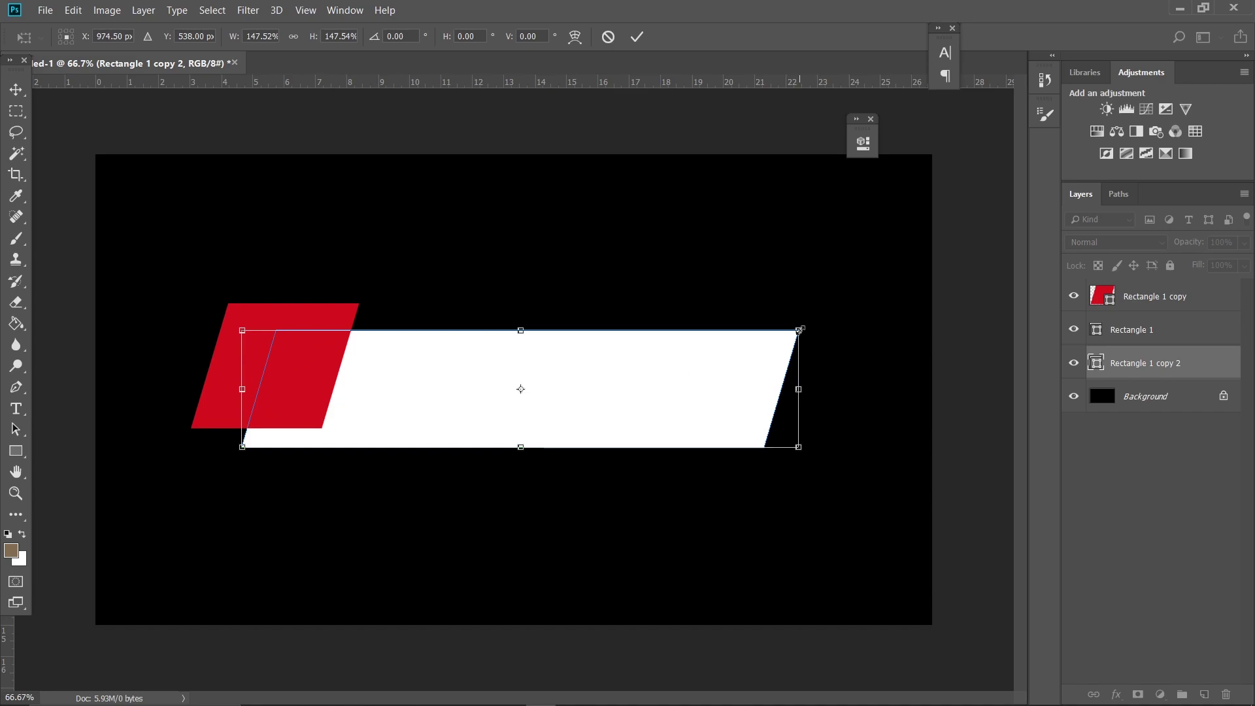
key(Return)
Give the bar copy a dark grey Color Overlay and a 5 px red Stroke.
click(1116, 694)
click(1149, 626)
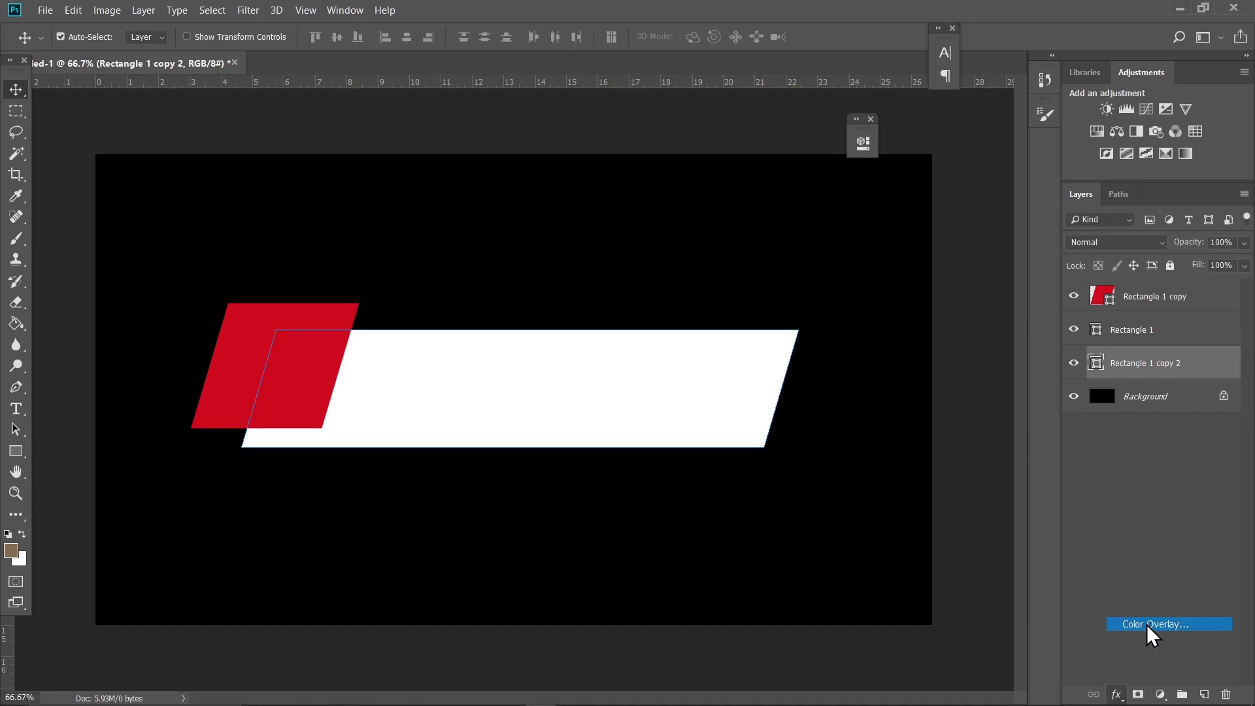
click(961, 353)
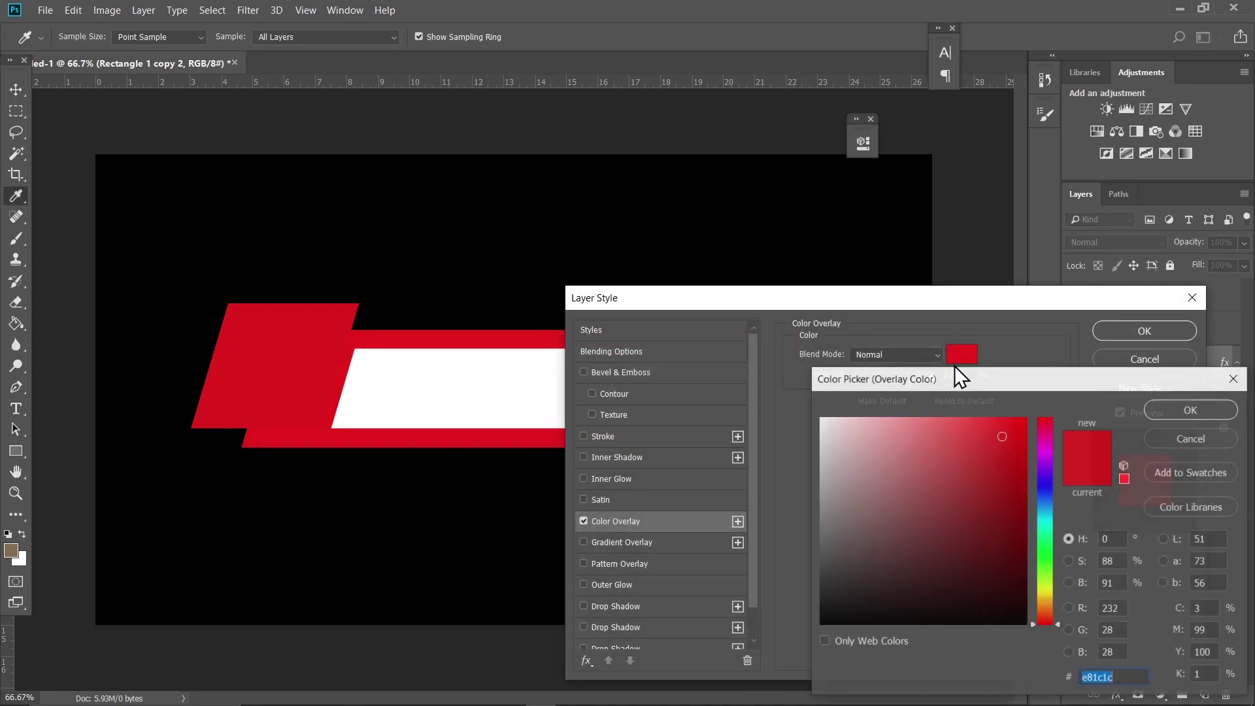
click(828, 597)
key(Return)
click(623, 433)
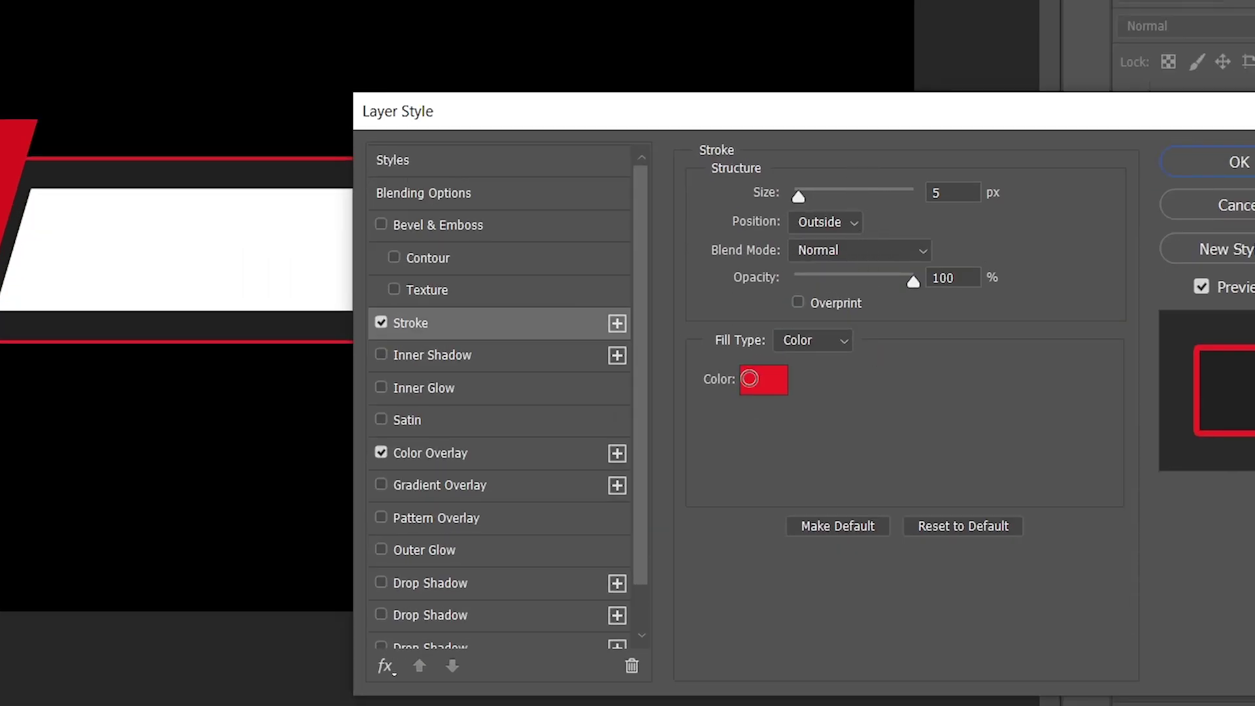
click(758, 379)
click(1063, 311)
key(Return)
key(Return)
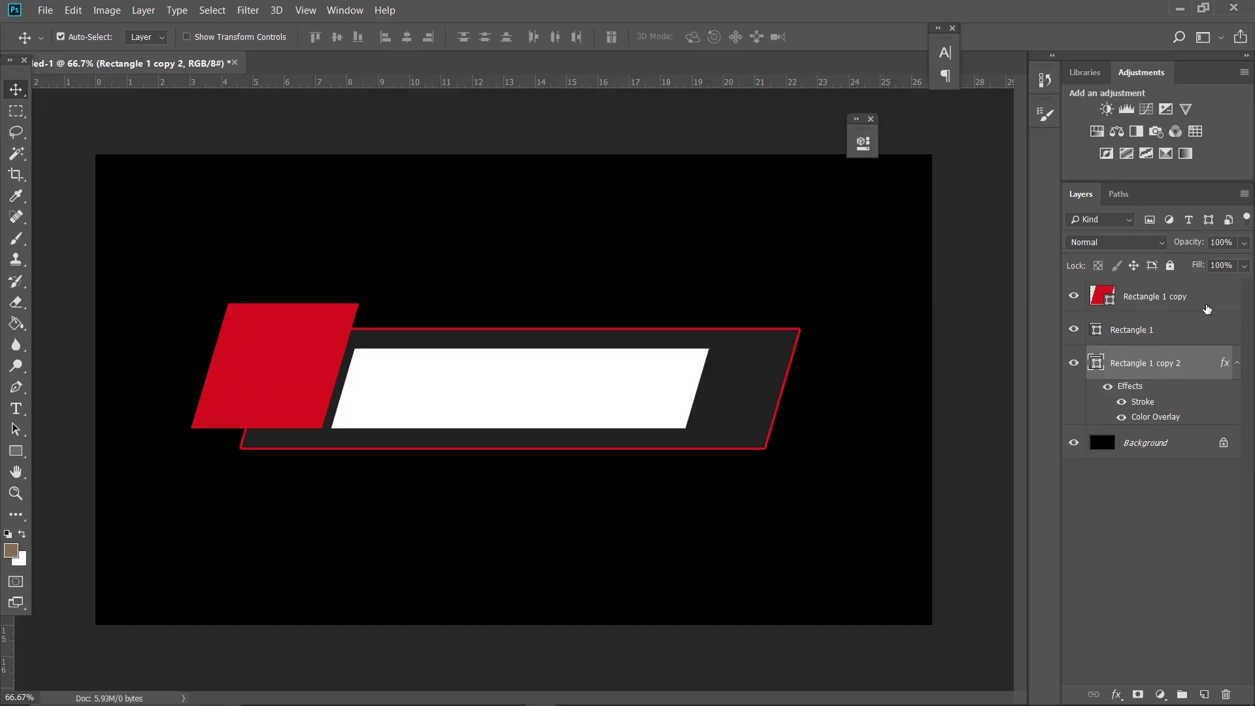
click(1206, 309)
Place the youtube image file as an embedded layer.
click(45, 10)
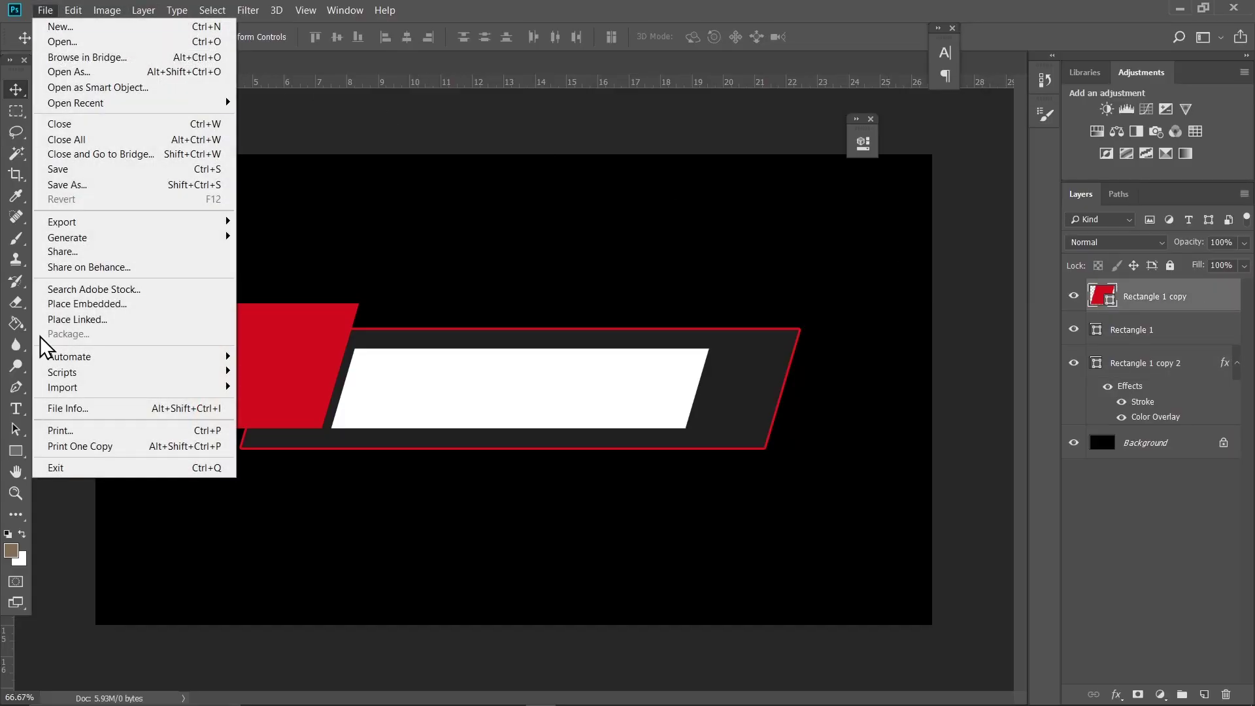
click(95, 306)
click(319, 221)
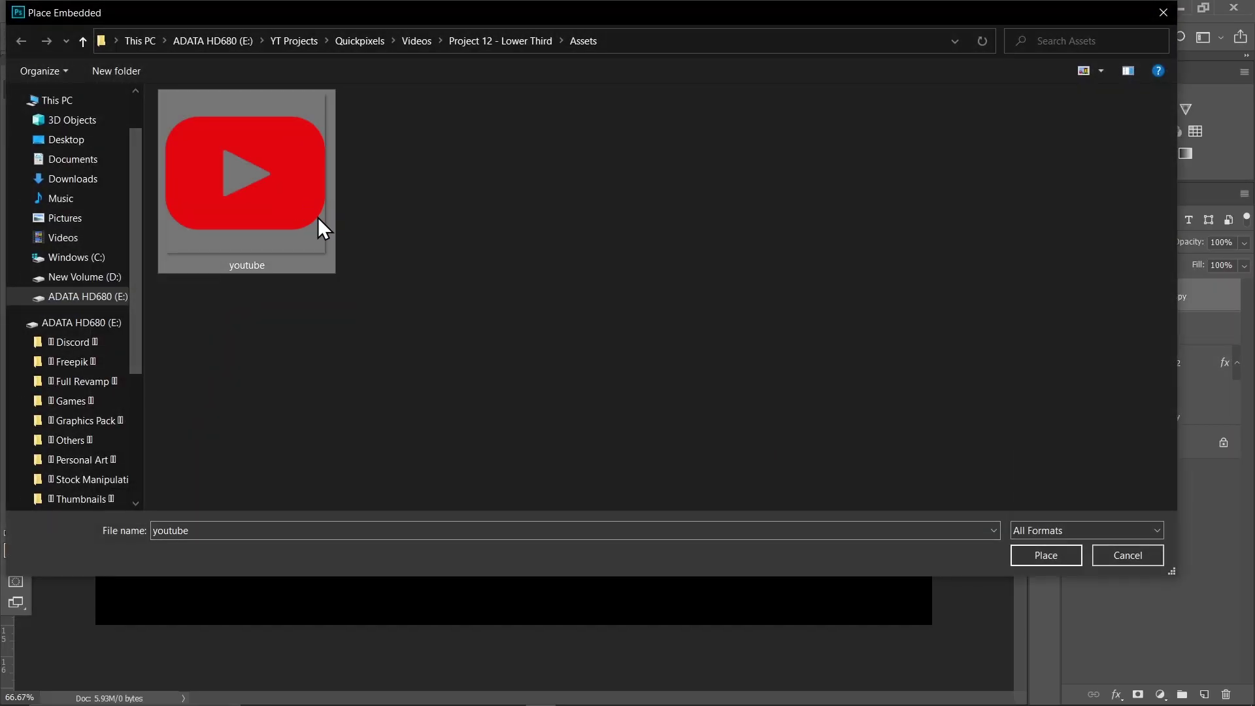
double_click(277, 194)
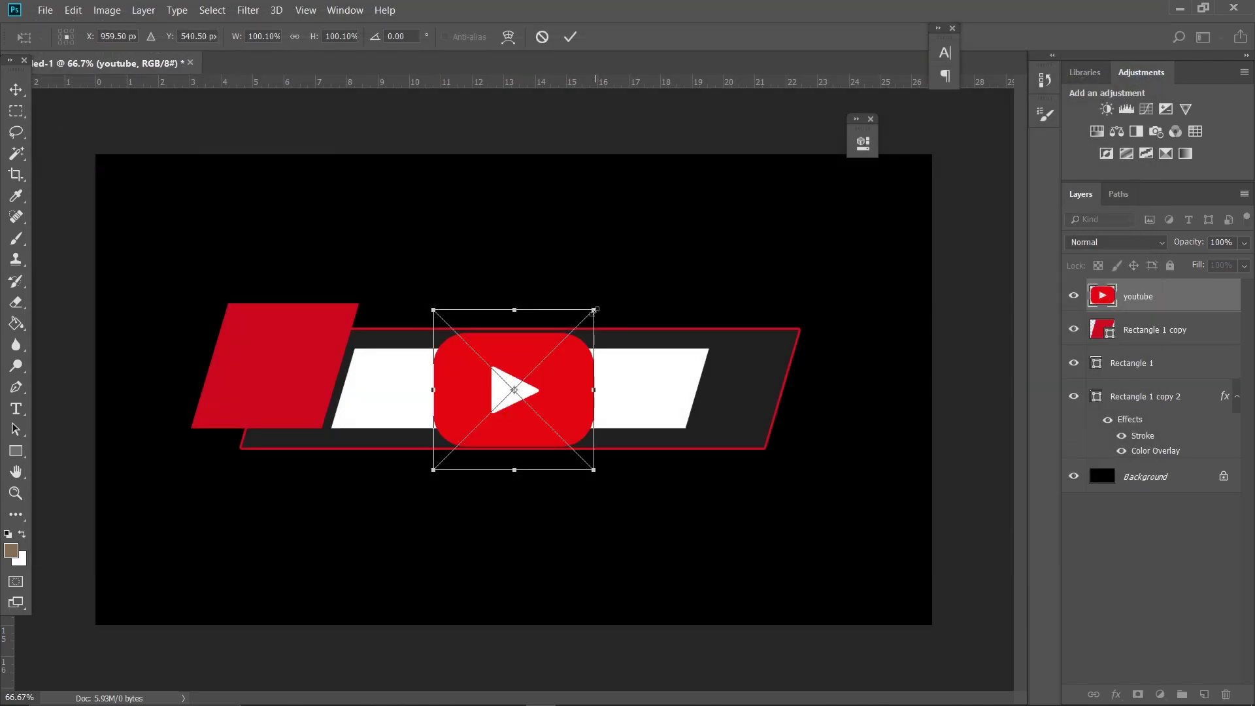
Scale the YouTube logo to about 54.5% and position it on the red block.
drag(594, 310, 557, 346)
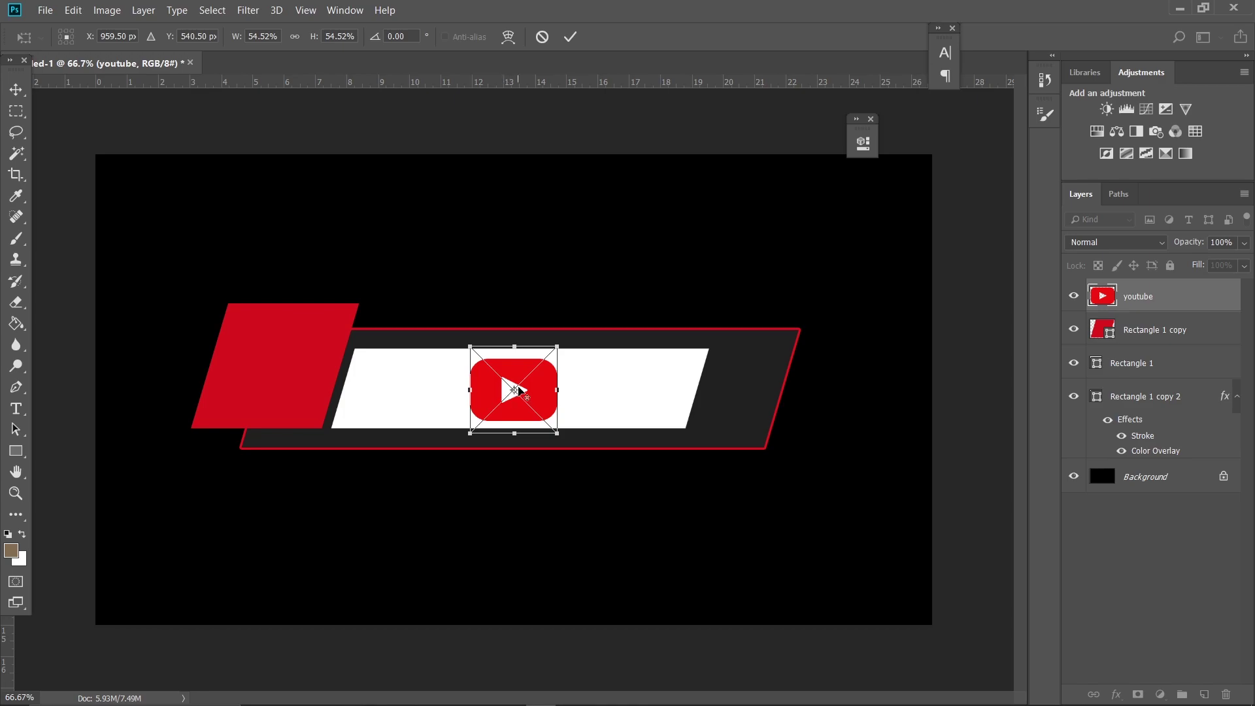
drag(517, 390, 303, 376)
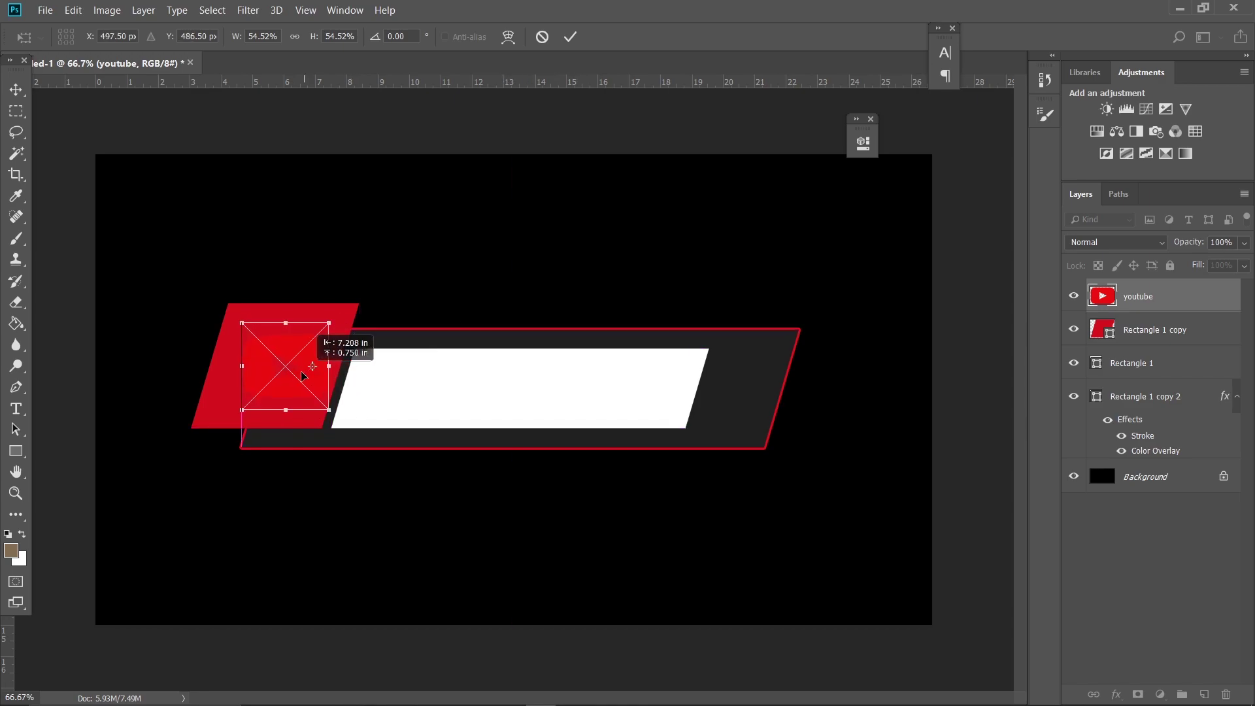
key(Return)
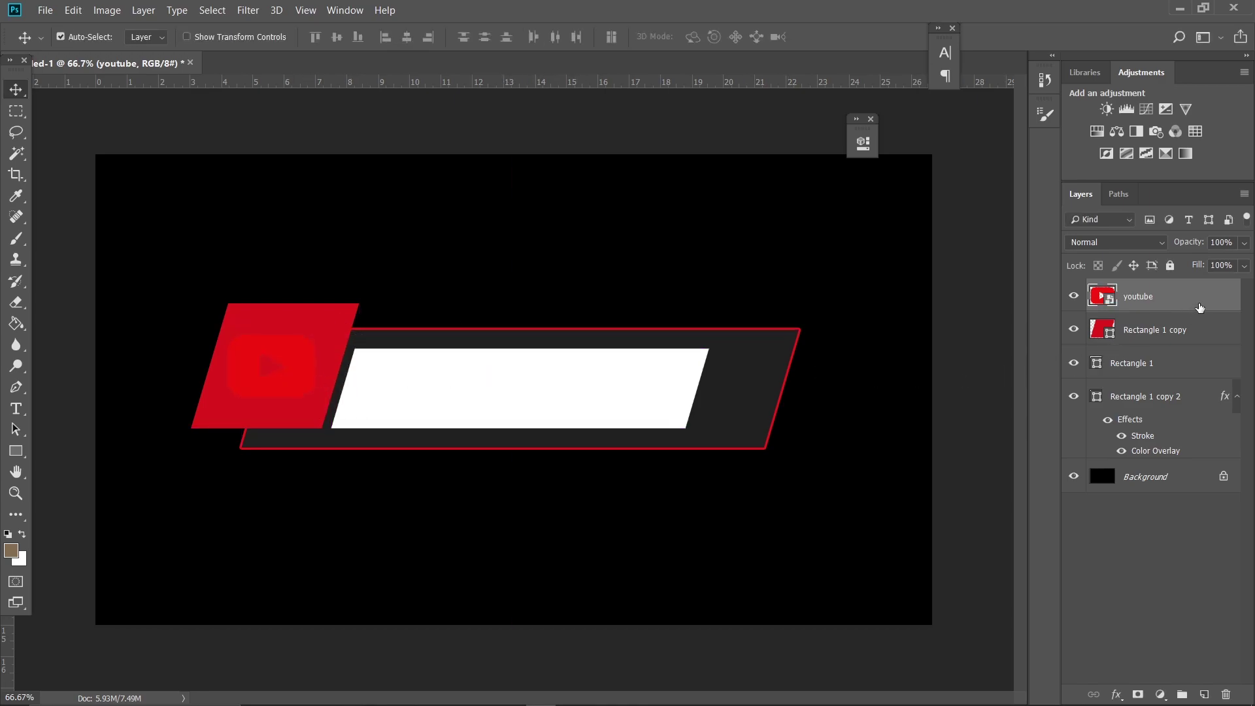
Add a white Color Overlay to the youtube logo layer.
double_click(1206, 307)
click(621, 521)
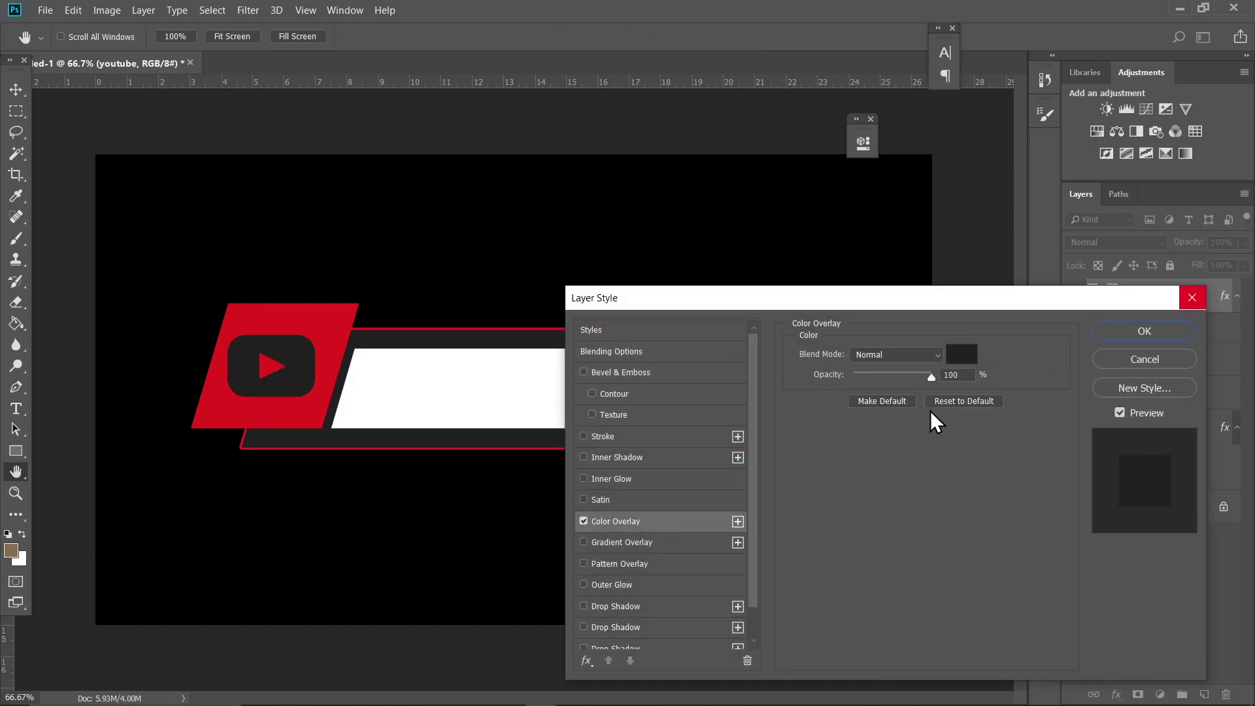
click(962, 354)
click(821, 418)
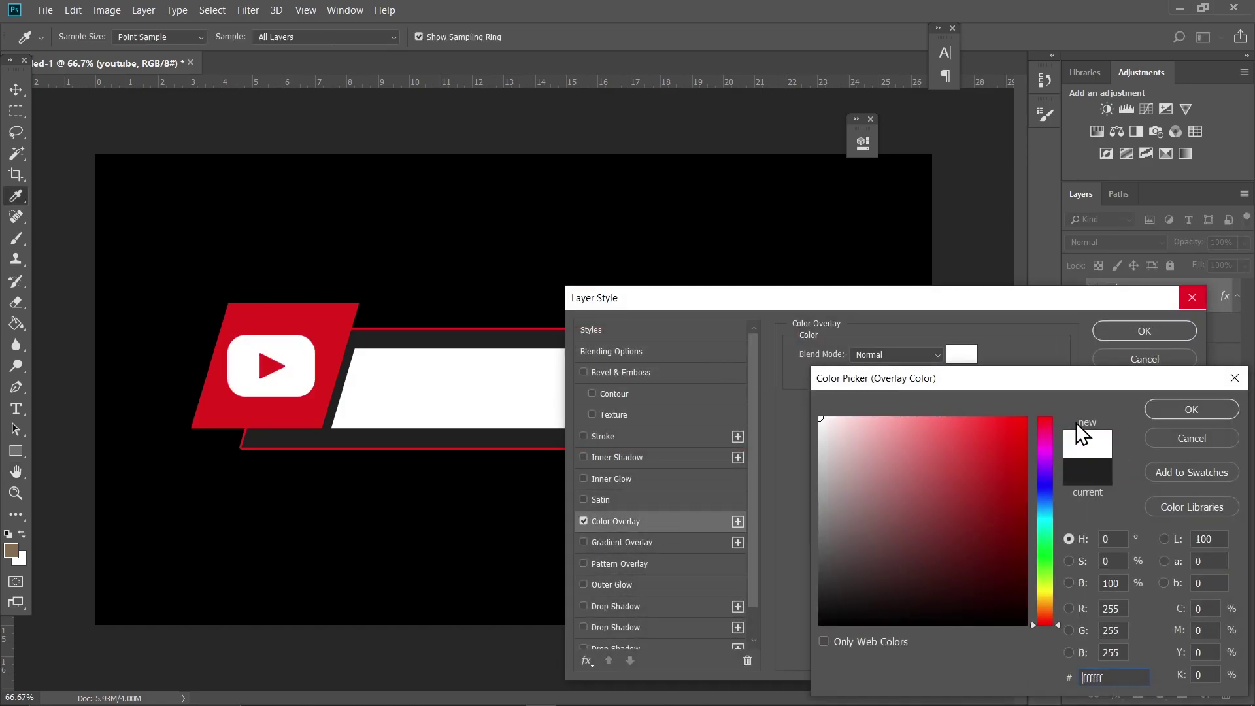
click(1206, 408)
click(1157, 330)
Widen the white name bar (Rectangle 1) to the right, to about 117%.
click(1105, 395)
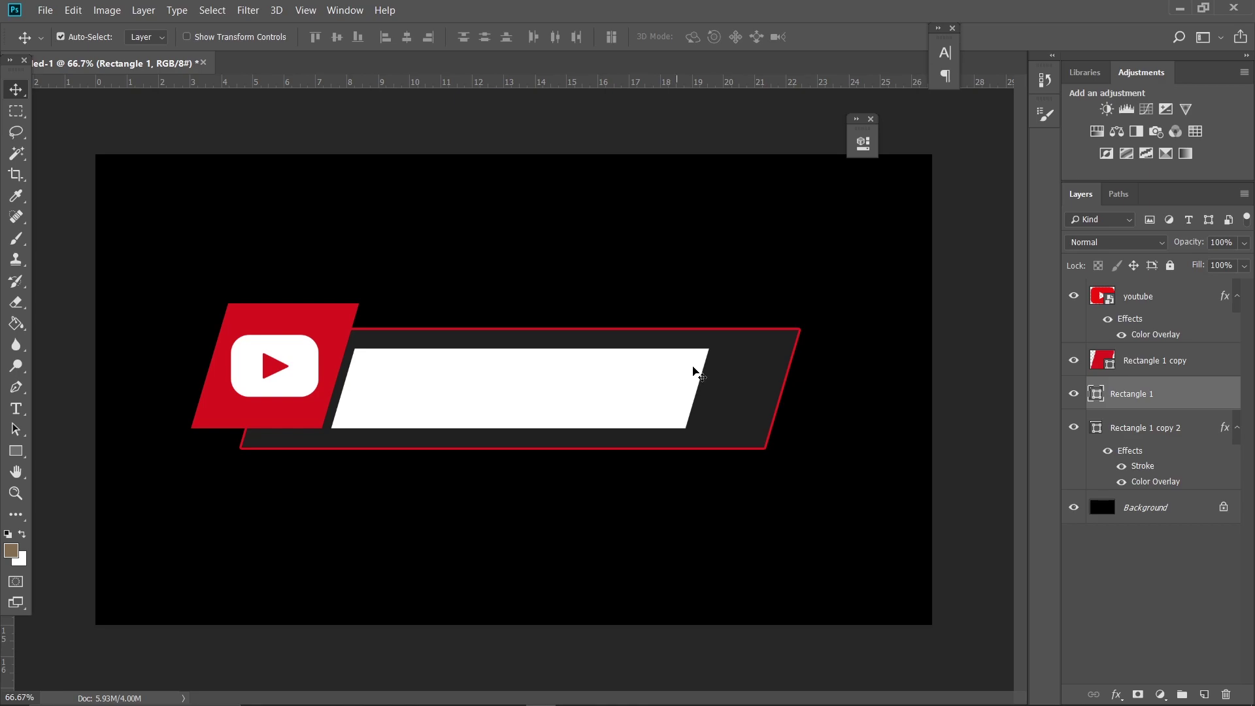
key(ctrl)
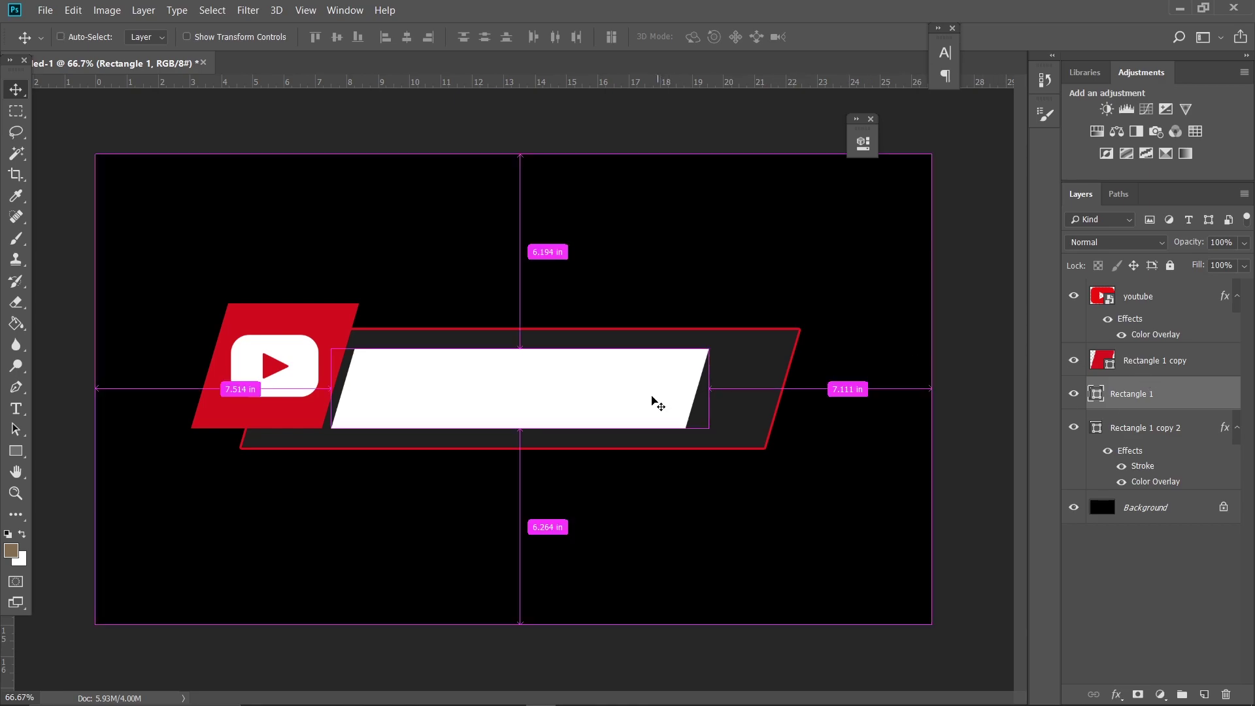
key(ctrl+t)
drag(712, 395, 773, 393)
key(Return)
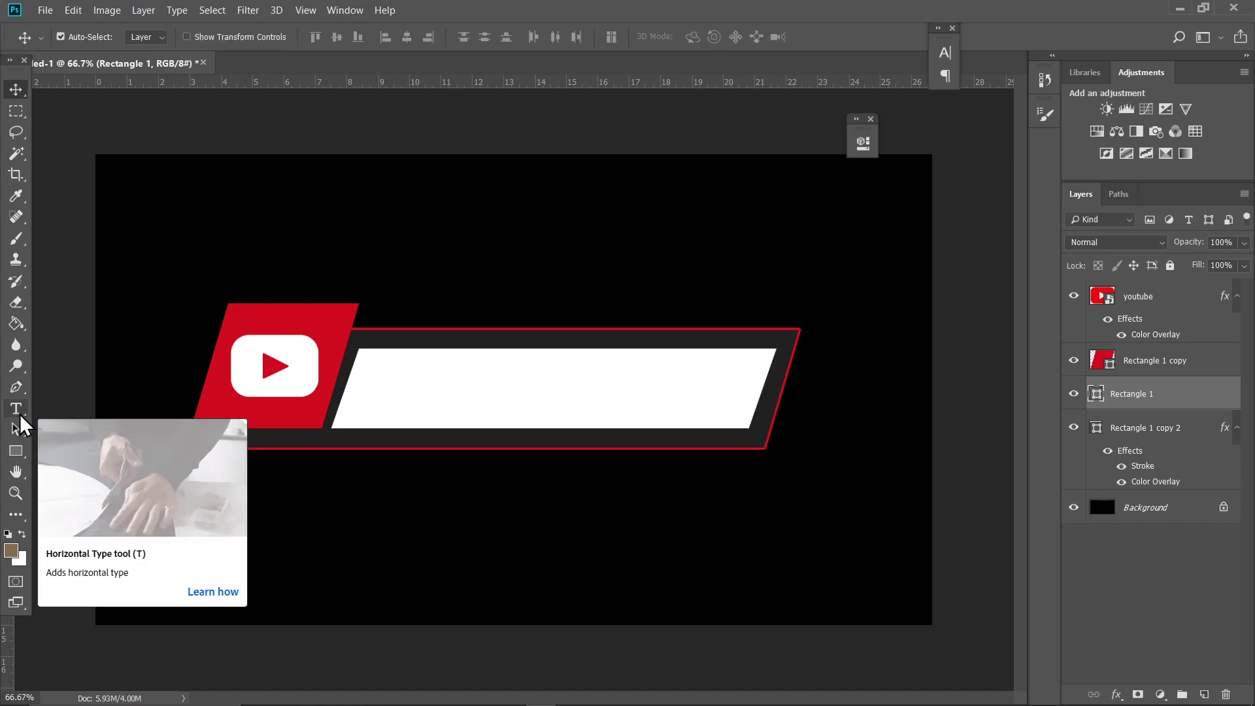
click(16, 409)
click(362, 540)
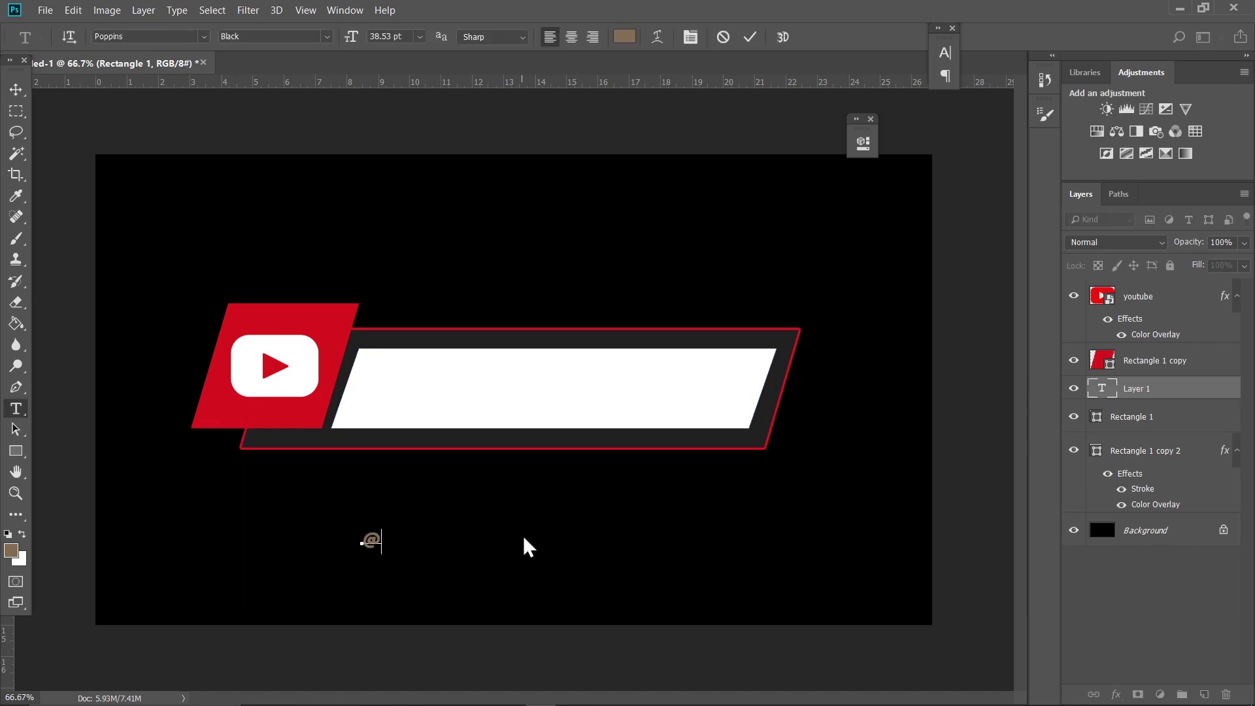
text(@QUICKPIXEL)
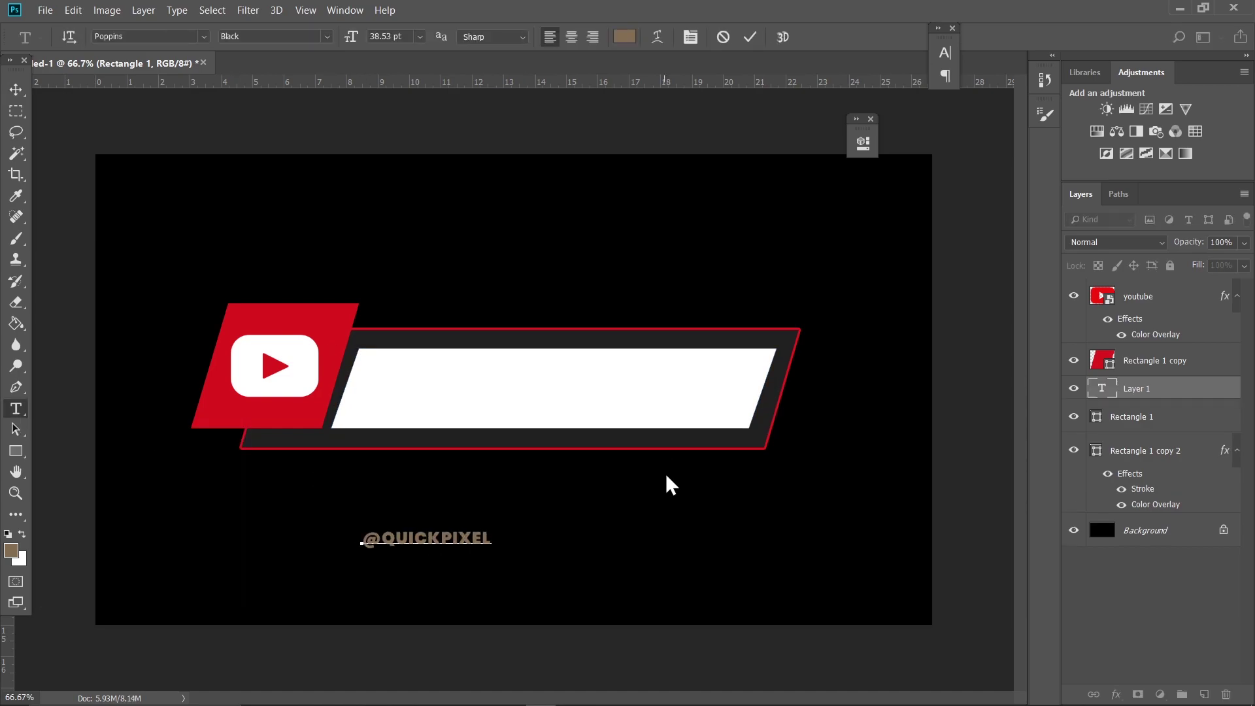
drag(491, 530, 298, 528)
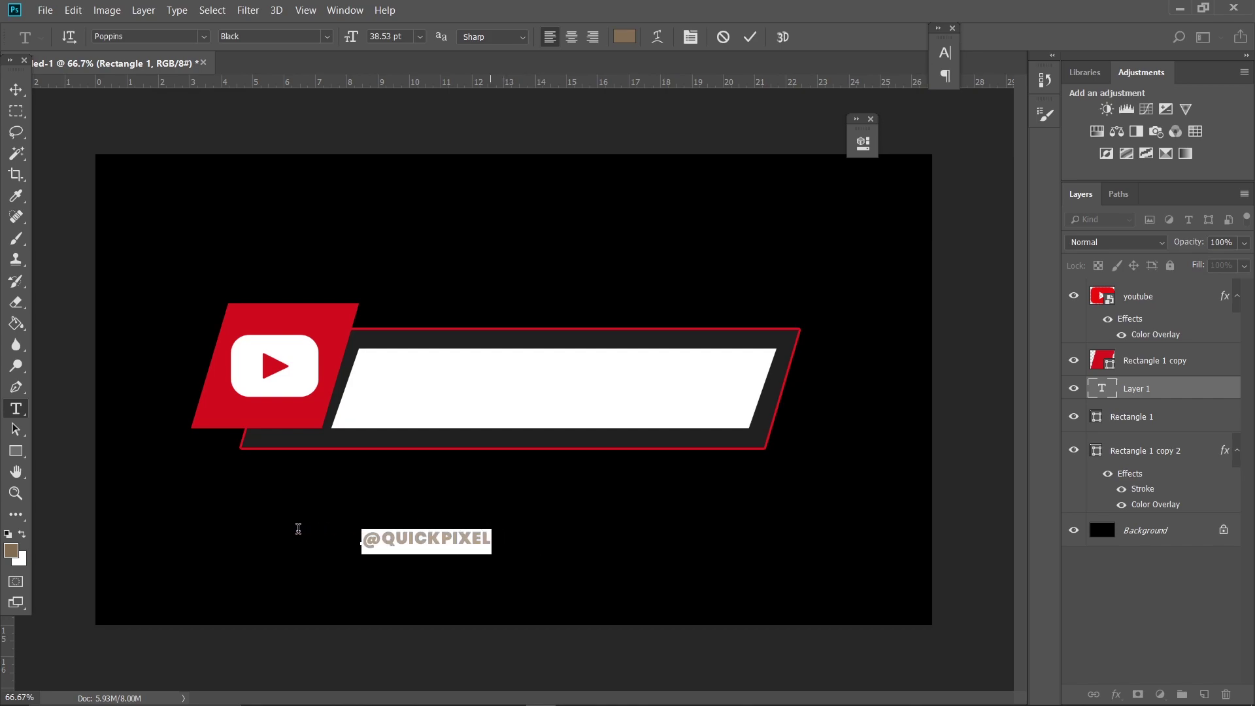
click(624, 37)
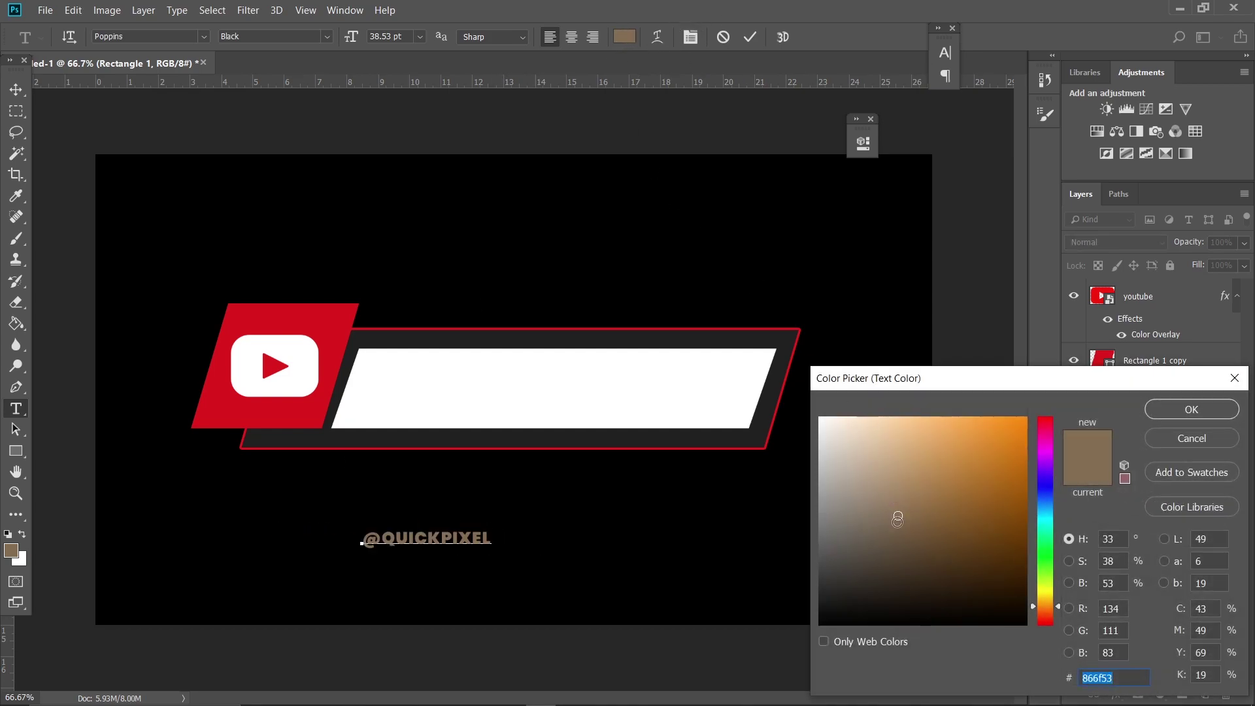
drag(898, 520, 803, 606)
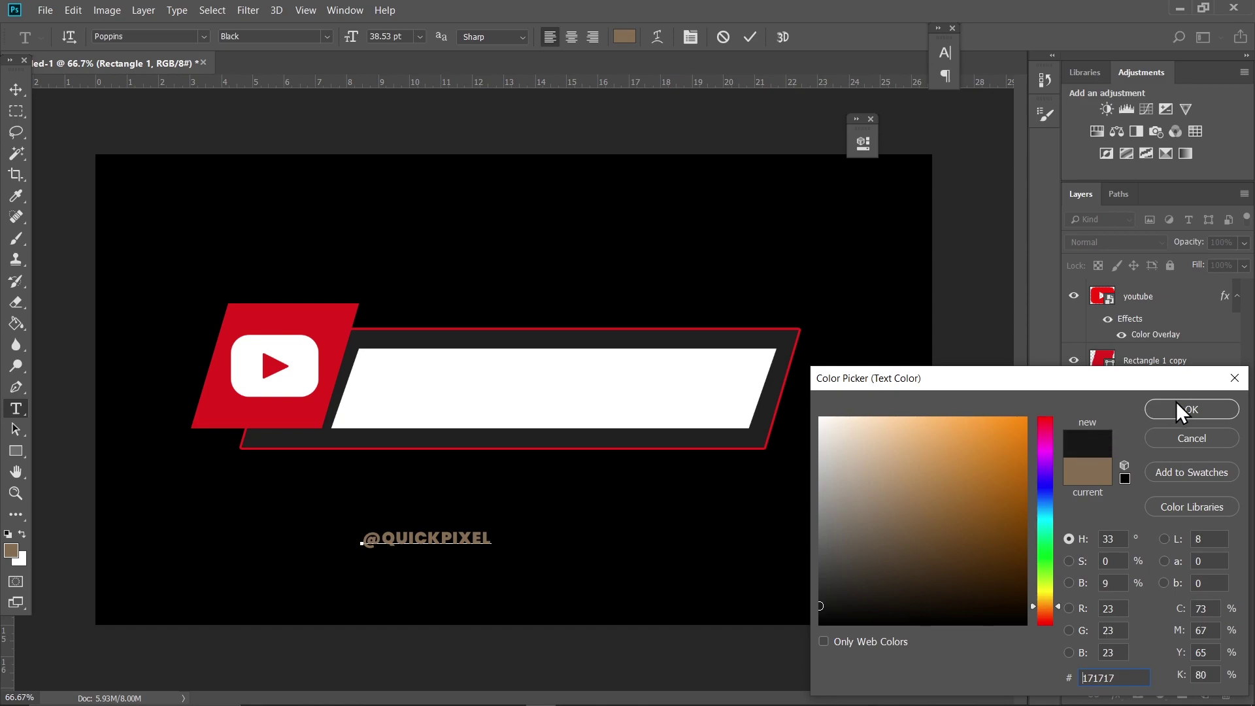
click(1176, 402)
drag(445, 533, 623, 399)
key(Return)
click(17, 452)
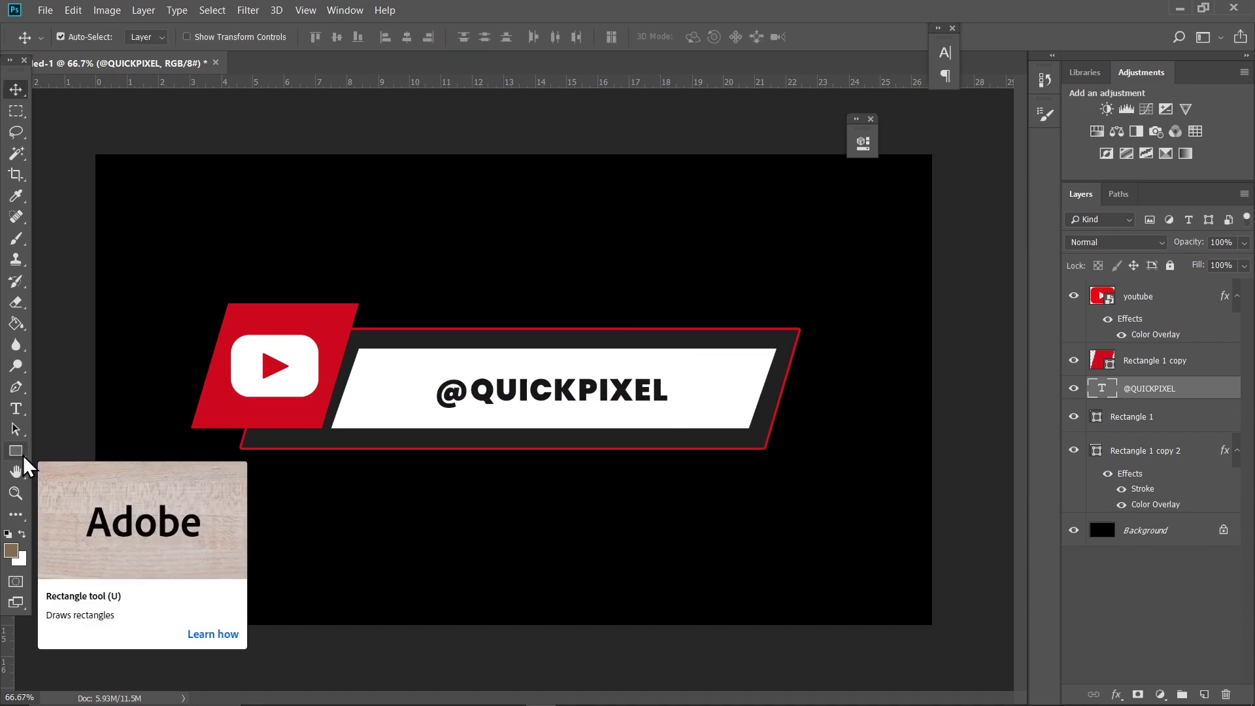
Draw a thin bar, taper it into a trapezoid and move it under the banner.
drag(385, 539, 617, 540)
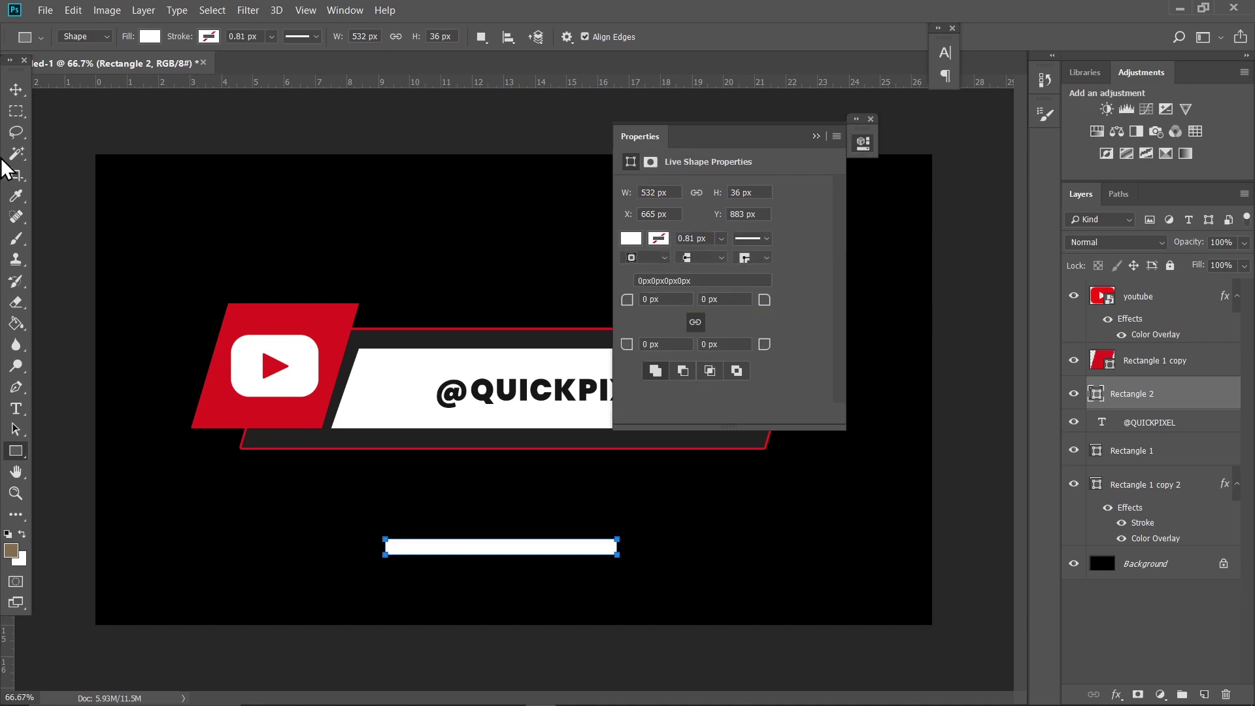
click(16, 89)
key(ctrl+t)
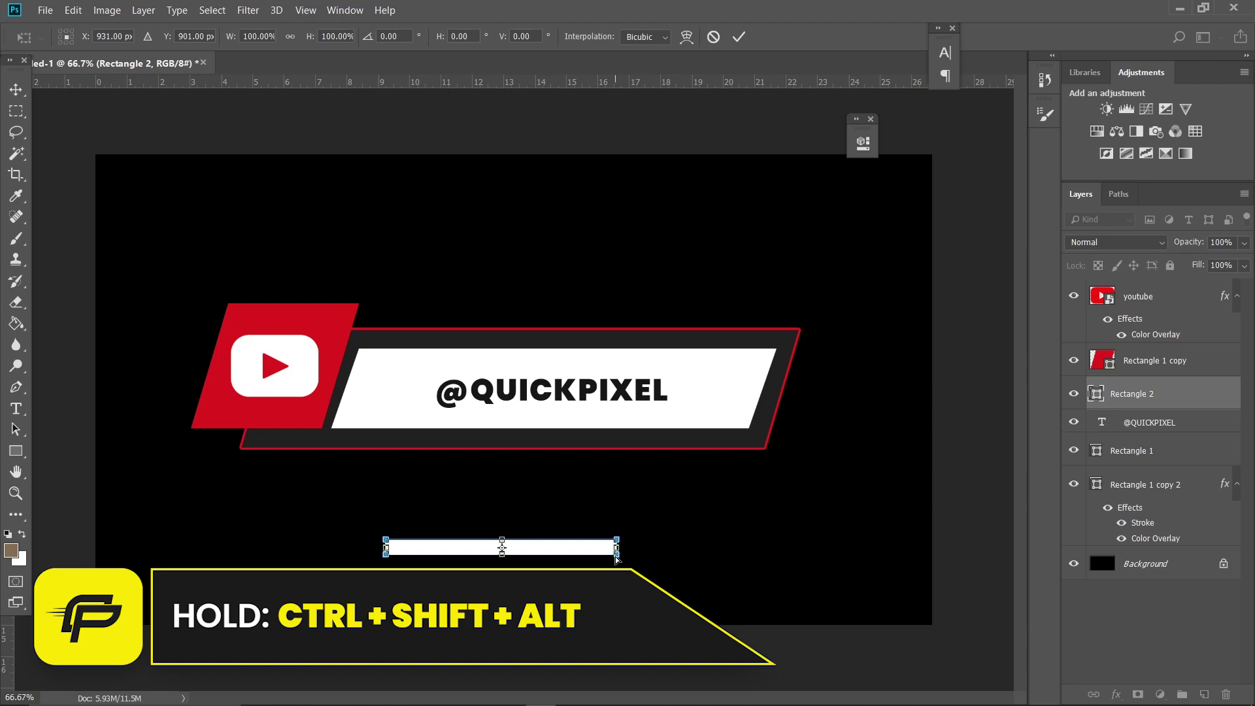
drag(617, 559, 606, 562)
key(Return)
drag(624, 516, 649, 390)
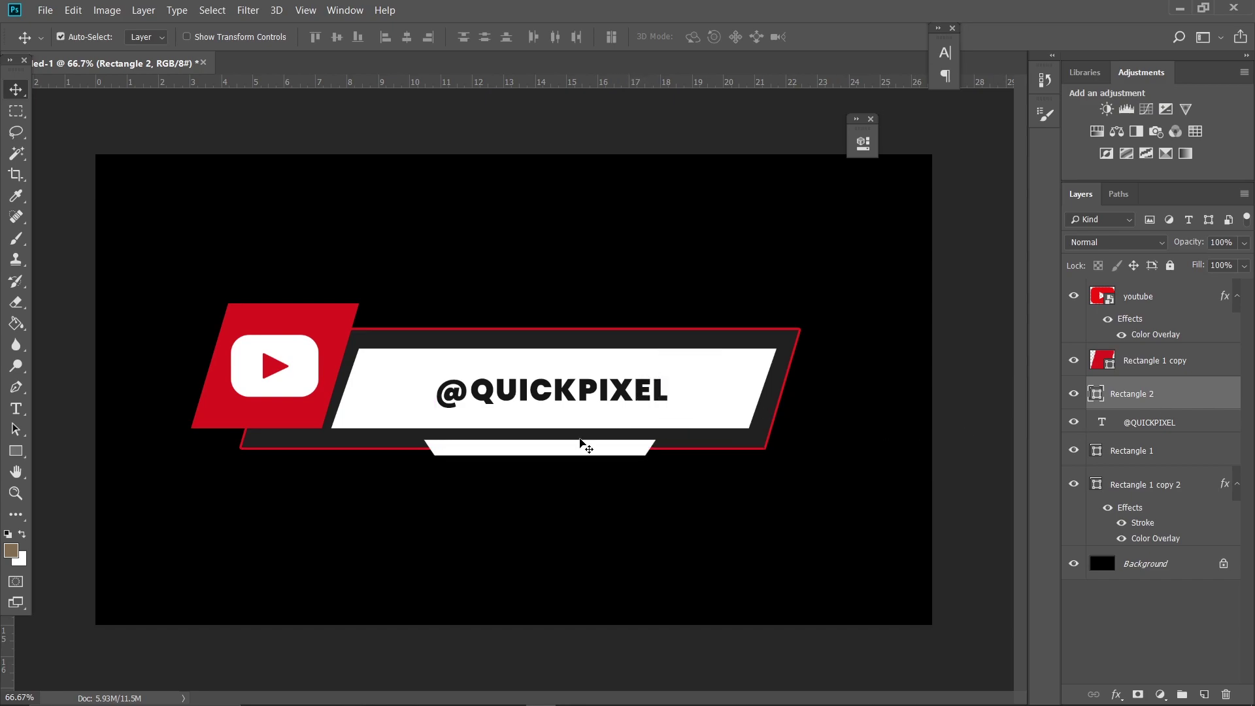
Fill the tab with red e01d1d sampled from the logo block.
click(15, 451)
click(150, 36)
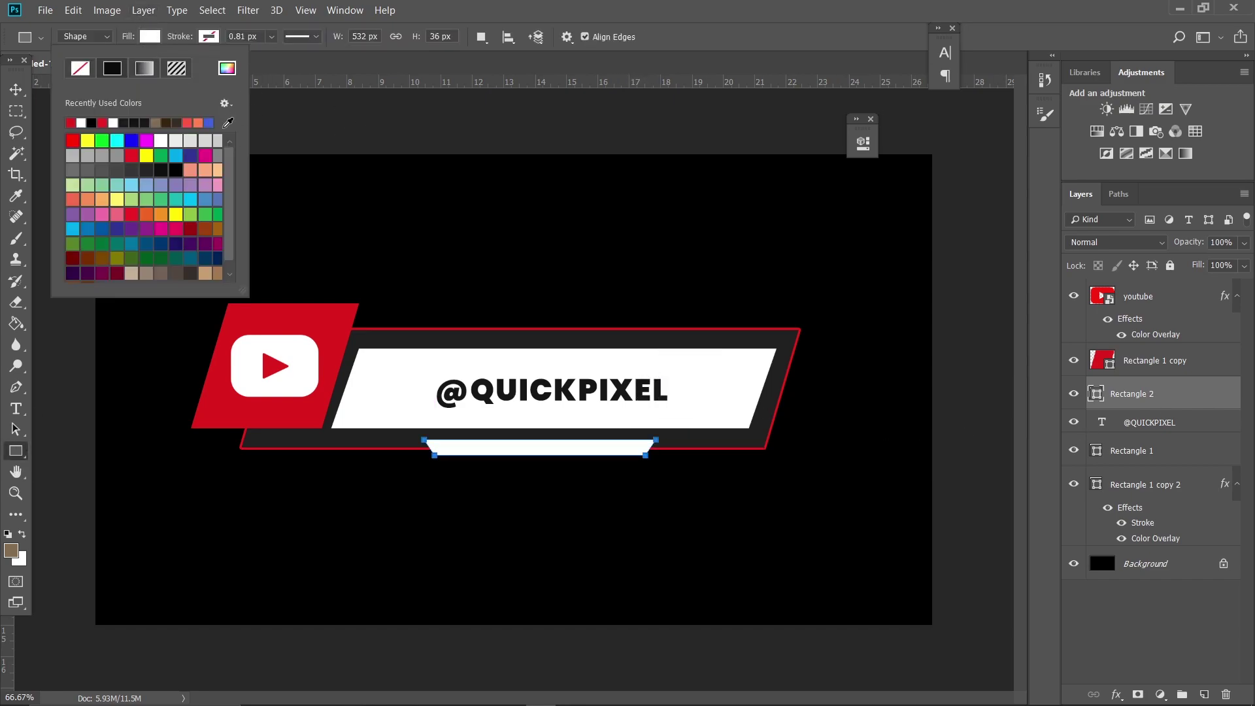
click(226, 68)
click(323, 312)
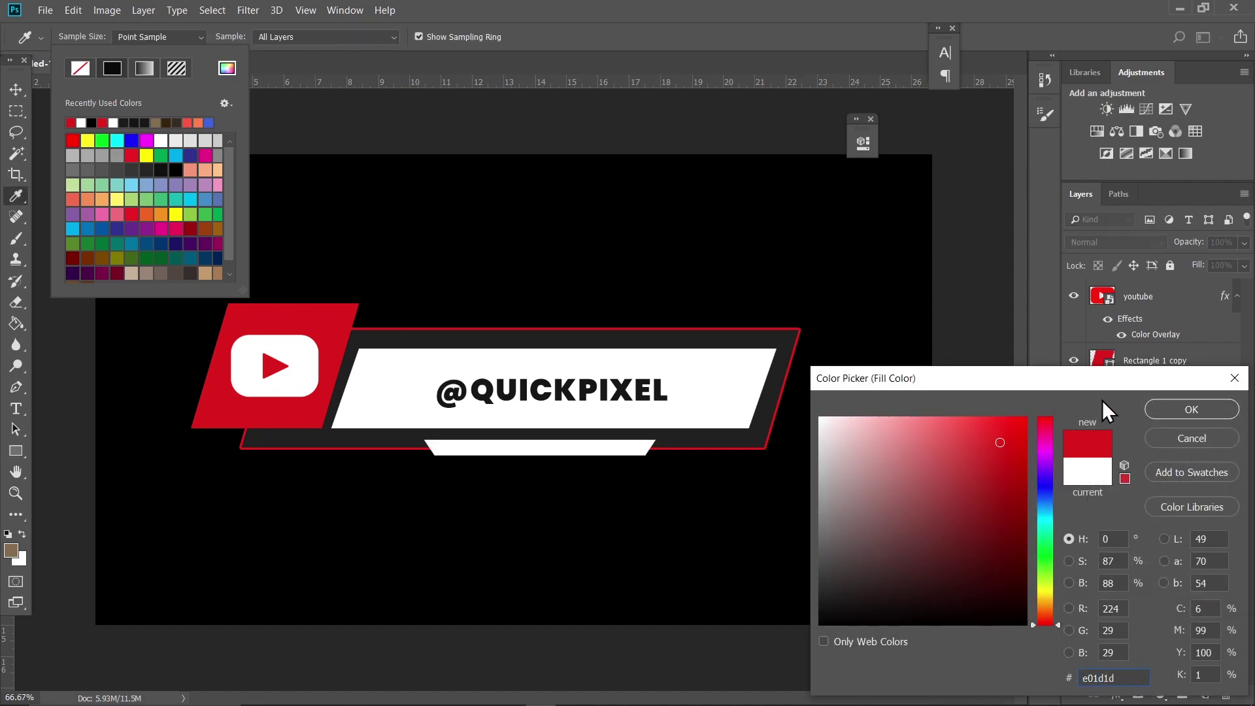
click(1188, 410)
click(16, 90)
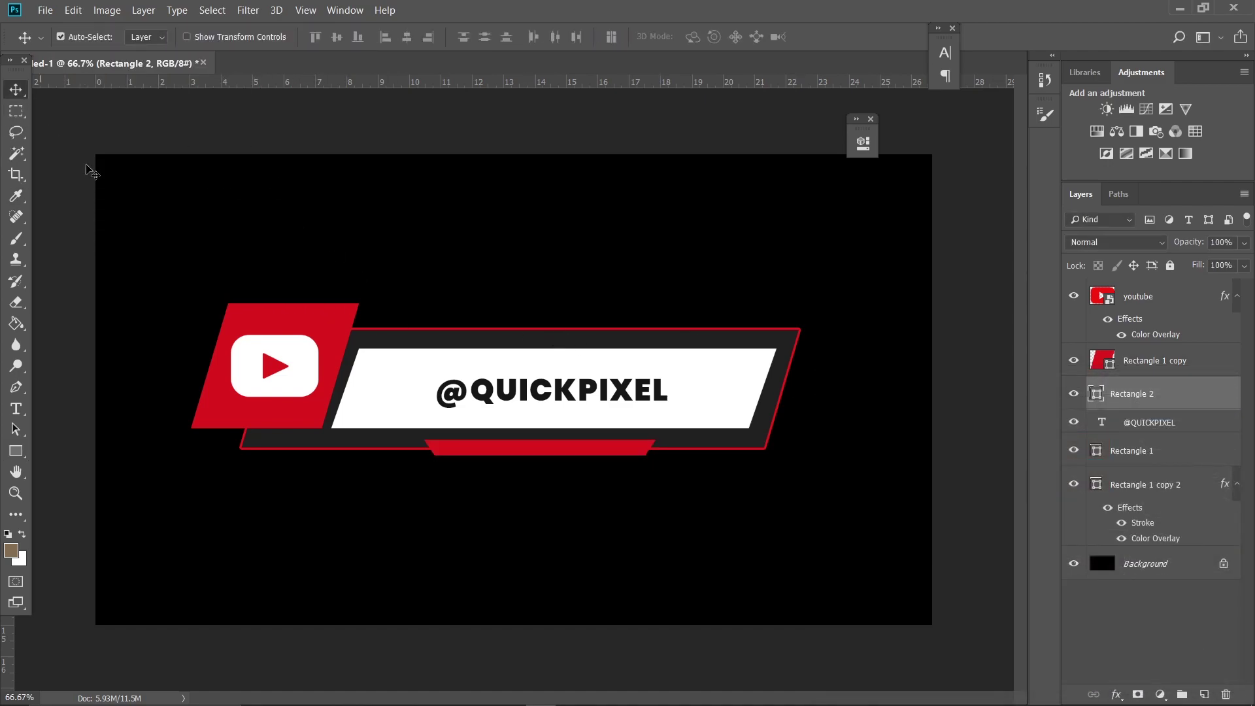
Add a SUBSCIRBE text layer below the banner and colour it white.
click(15, 409)
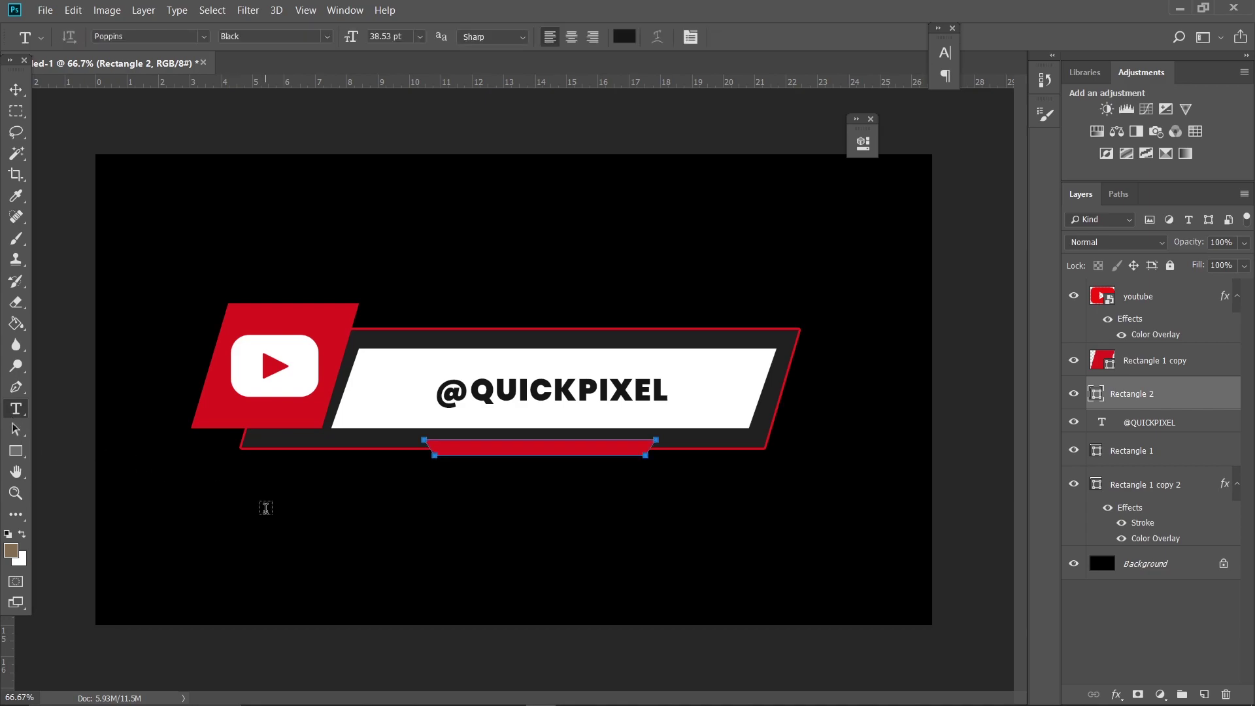
click(266, 508)
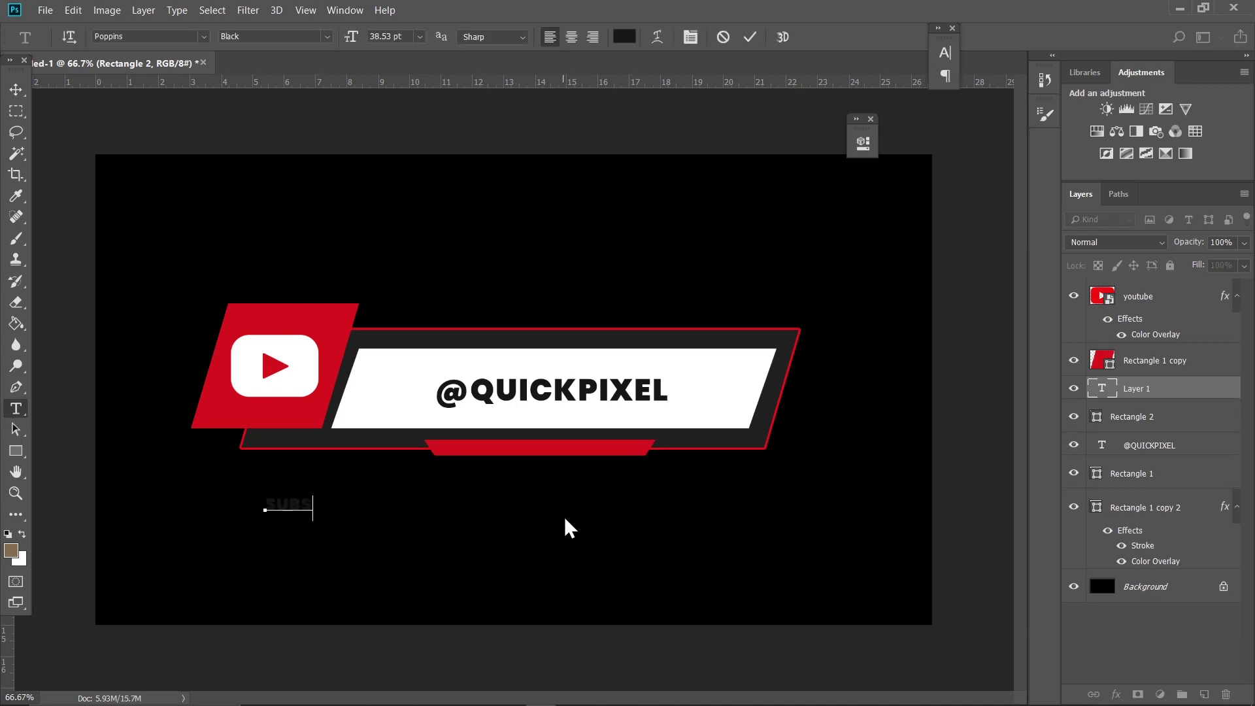
key(ctrl+a)
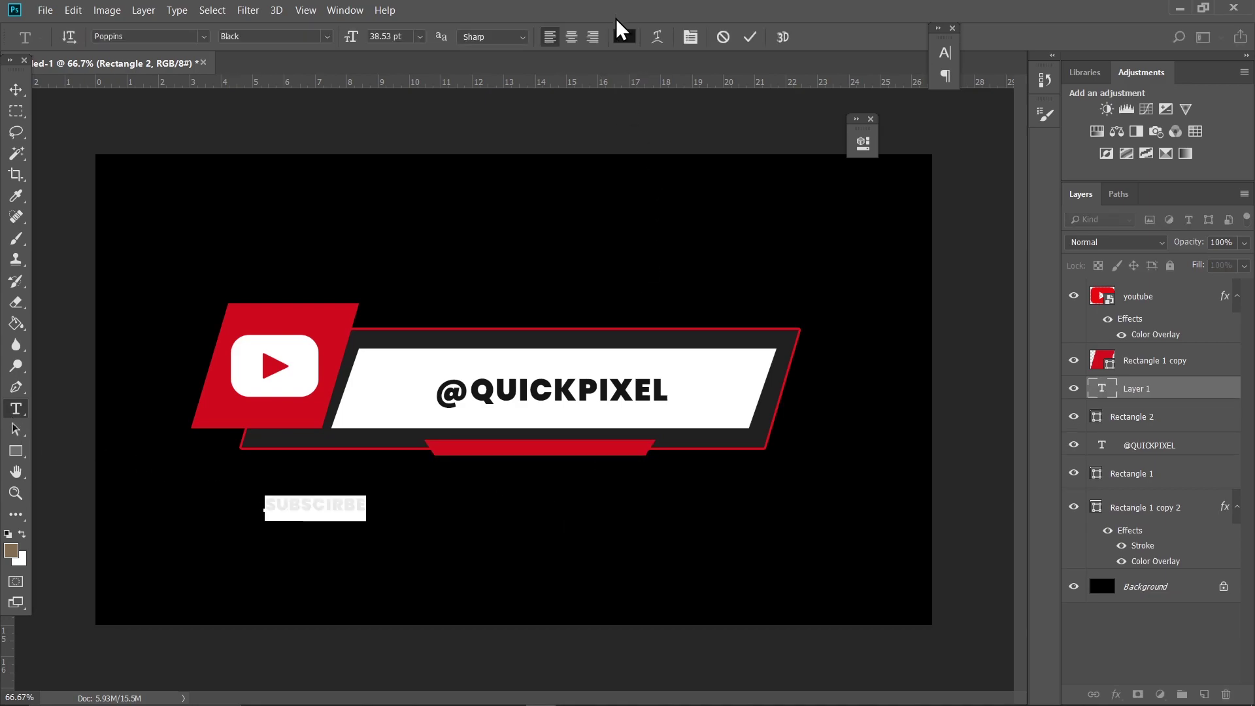
click(624, 37)
click(828, 422)
click(1185, 414)
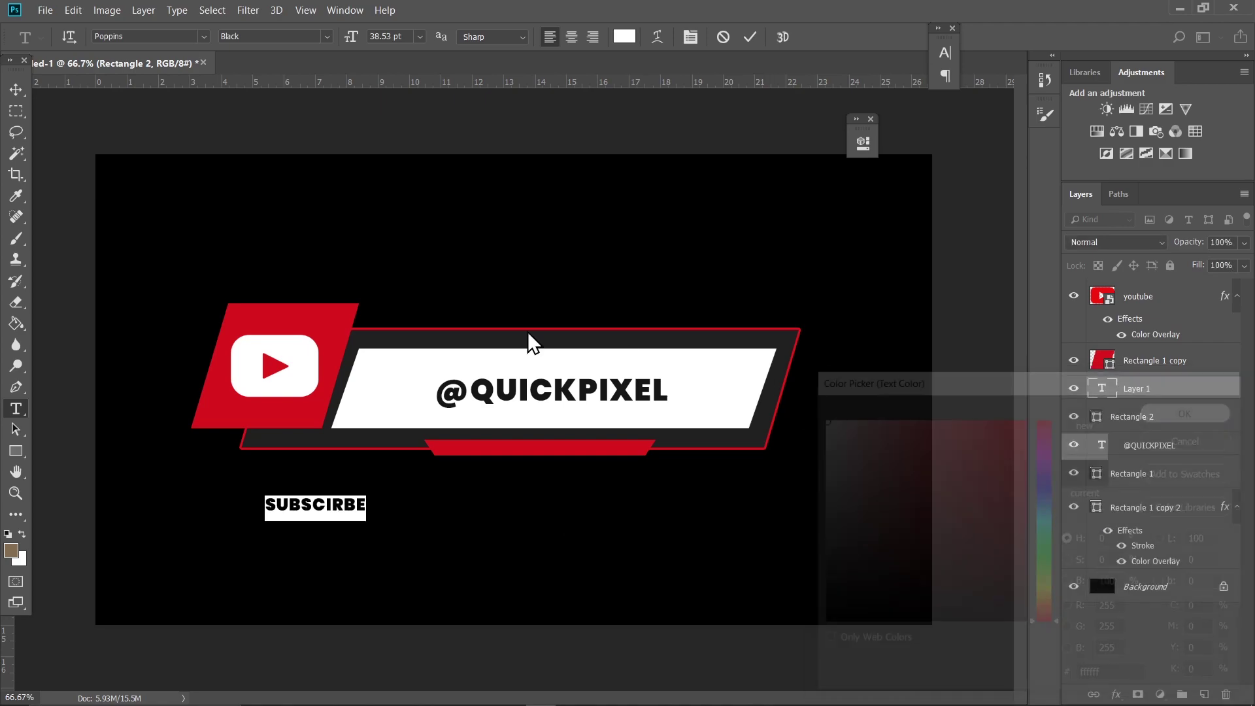
Move the SUBSCIRBE text onto the red tab, shrink it to about 79%, and centre it.
click(15, 90)
drag(363, 431, 600, 377)
key(ctrl+t)
drag(601, 440, 582, 444)
key(Return)
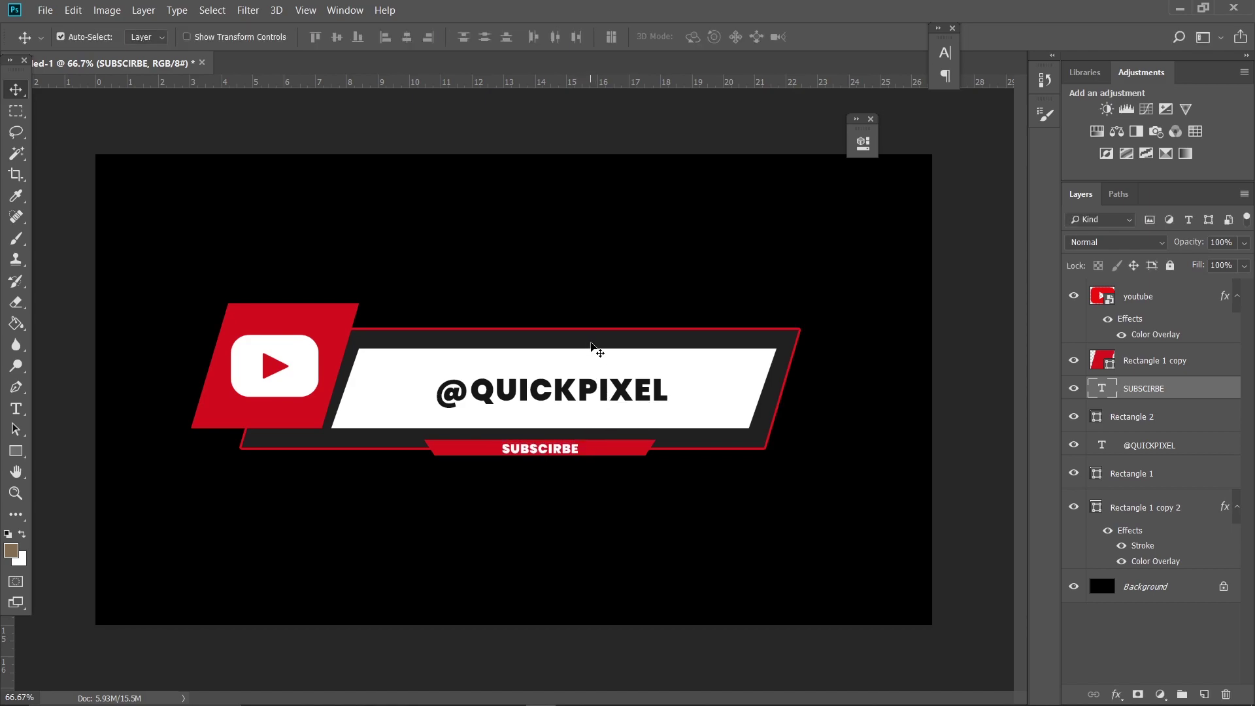
mouse_move(592, 347)
mouse_down()
mouse_move(591, 327)
mouse_move(591, 345)
mouse_up()
Group the layers from youtube down to Rectangle 1 copy 2 into Group 1.
click(1202, 300)
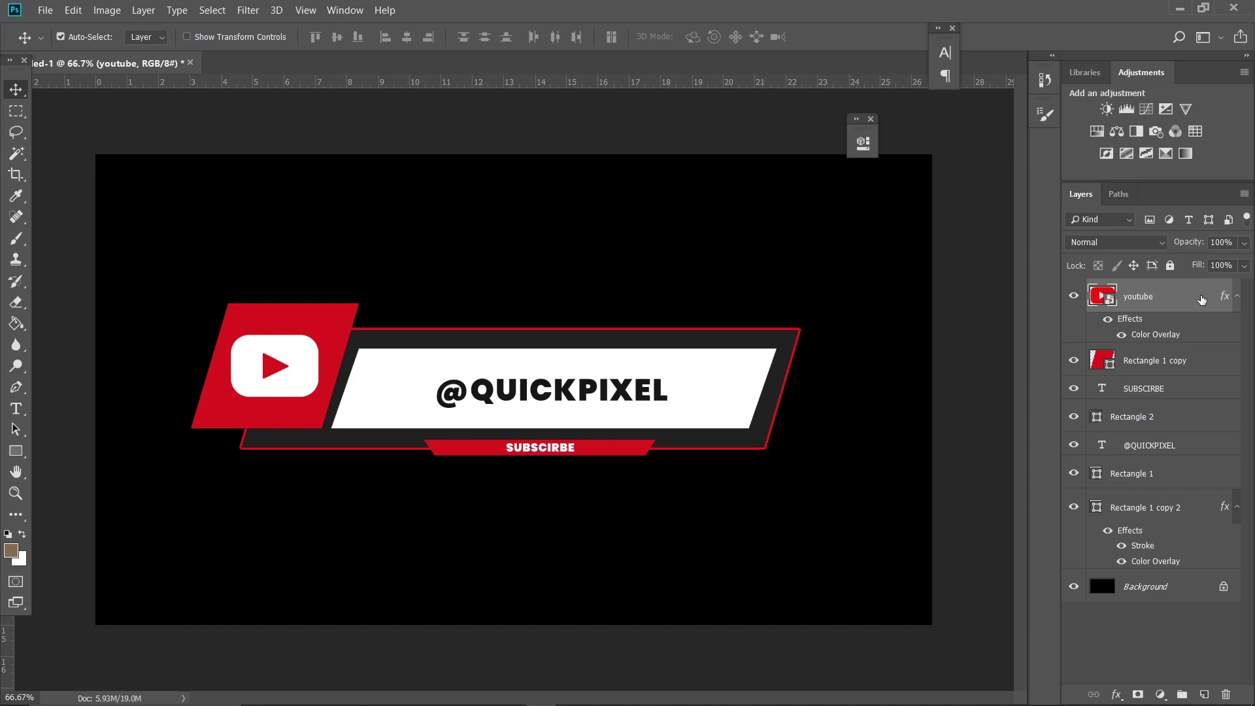
shift+click(1190, 518)
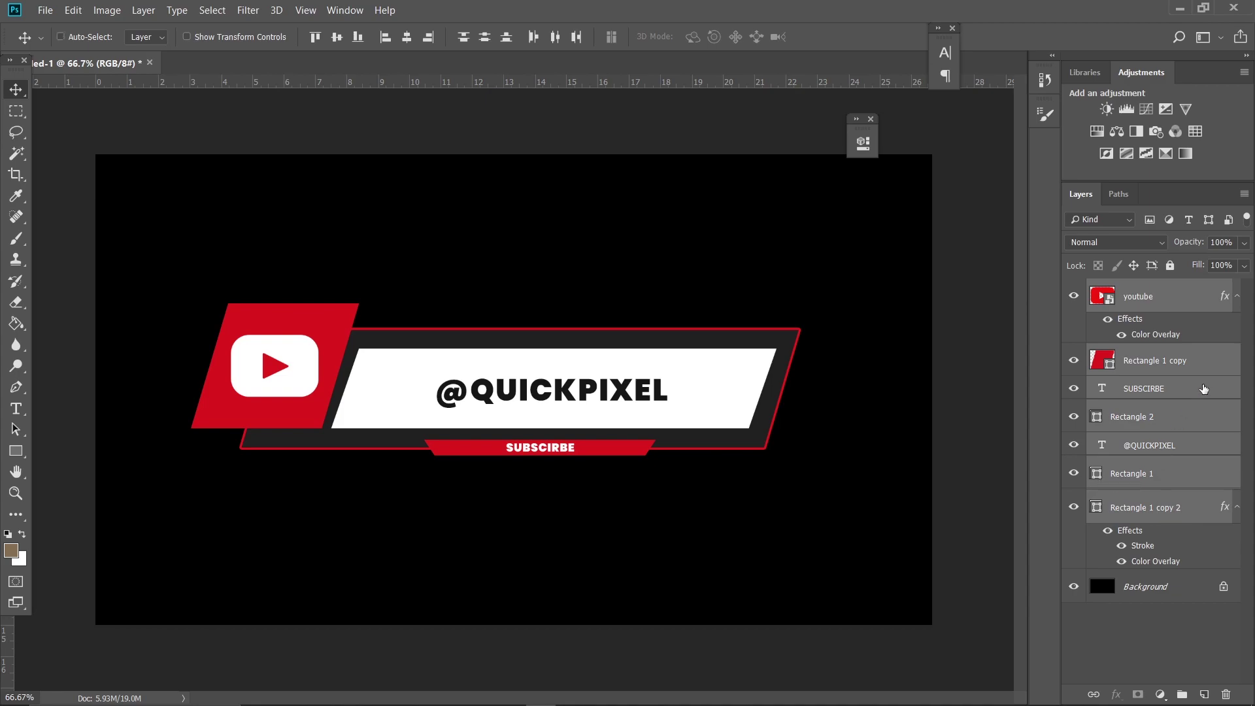
key(ctrl+g)
Move the banner group to the bottom-left corner and scale it down to about 62%.
drag(608, 362, 532, 512)
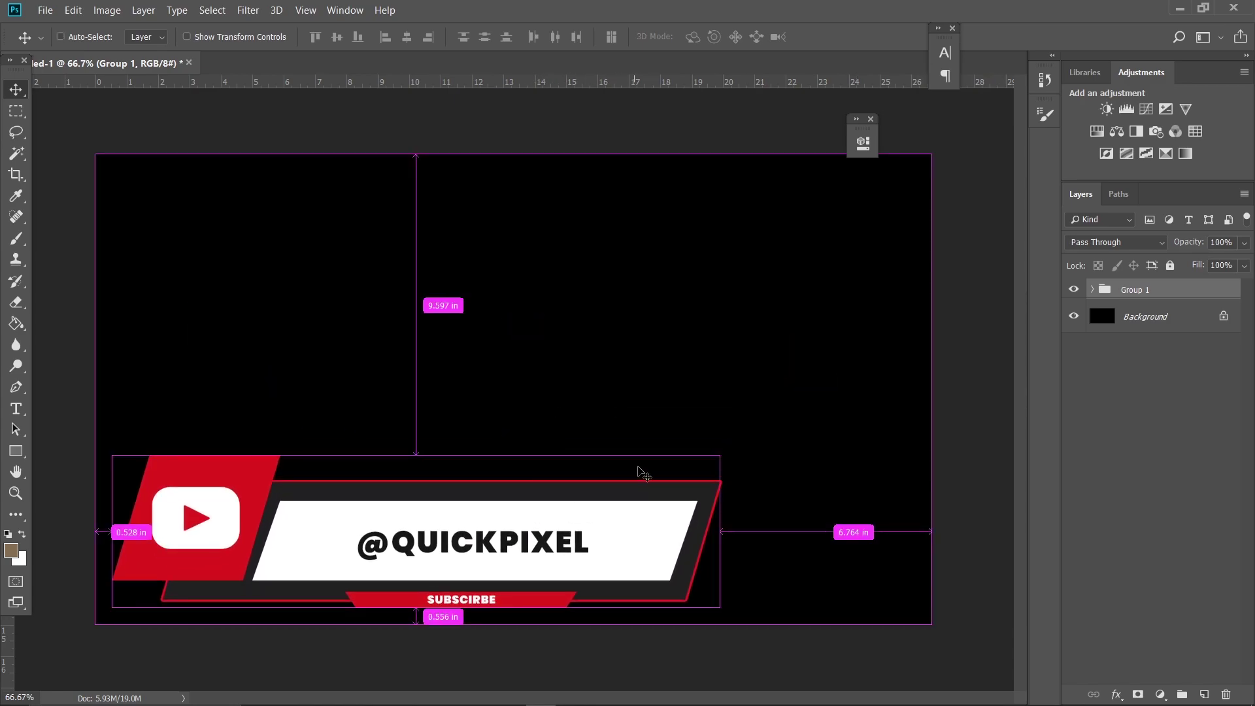
key(ctrl+t)
drag(722, 453, 455, 488)
key(Return)
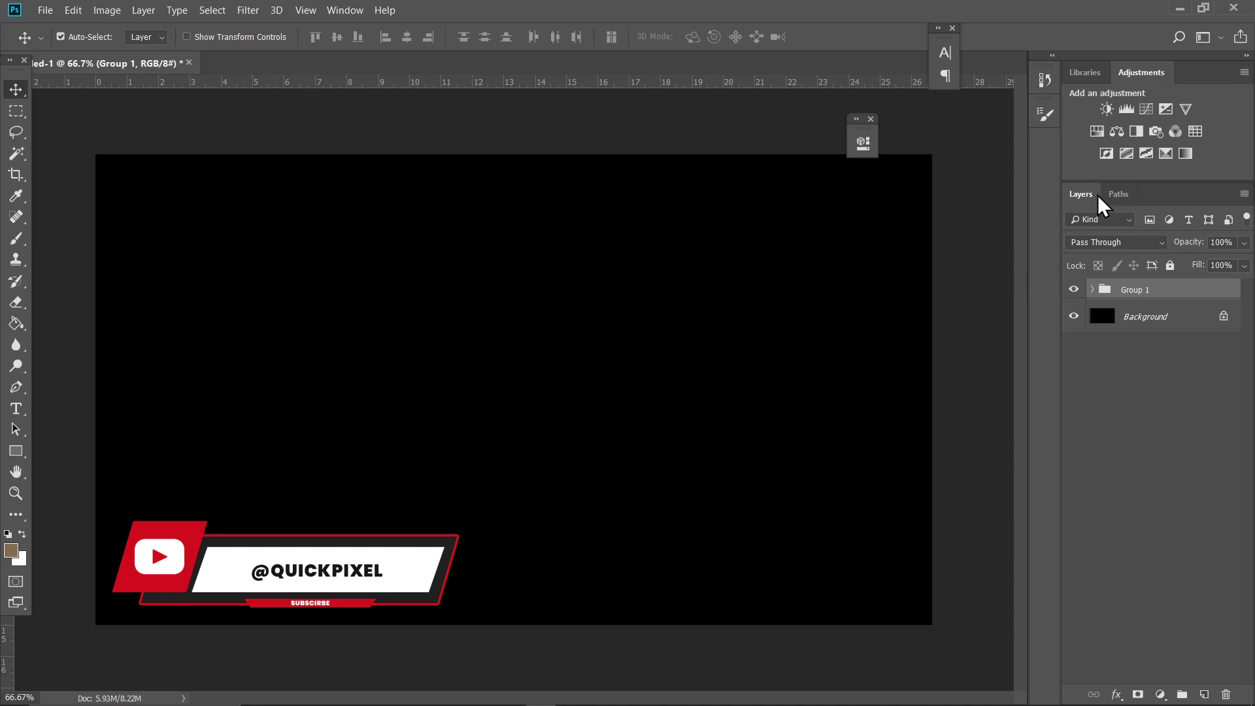
Add a Hue/Saturation adjustment layer with hue set to -31.
click(1160, 694)
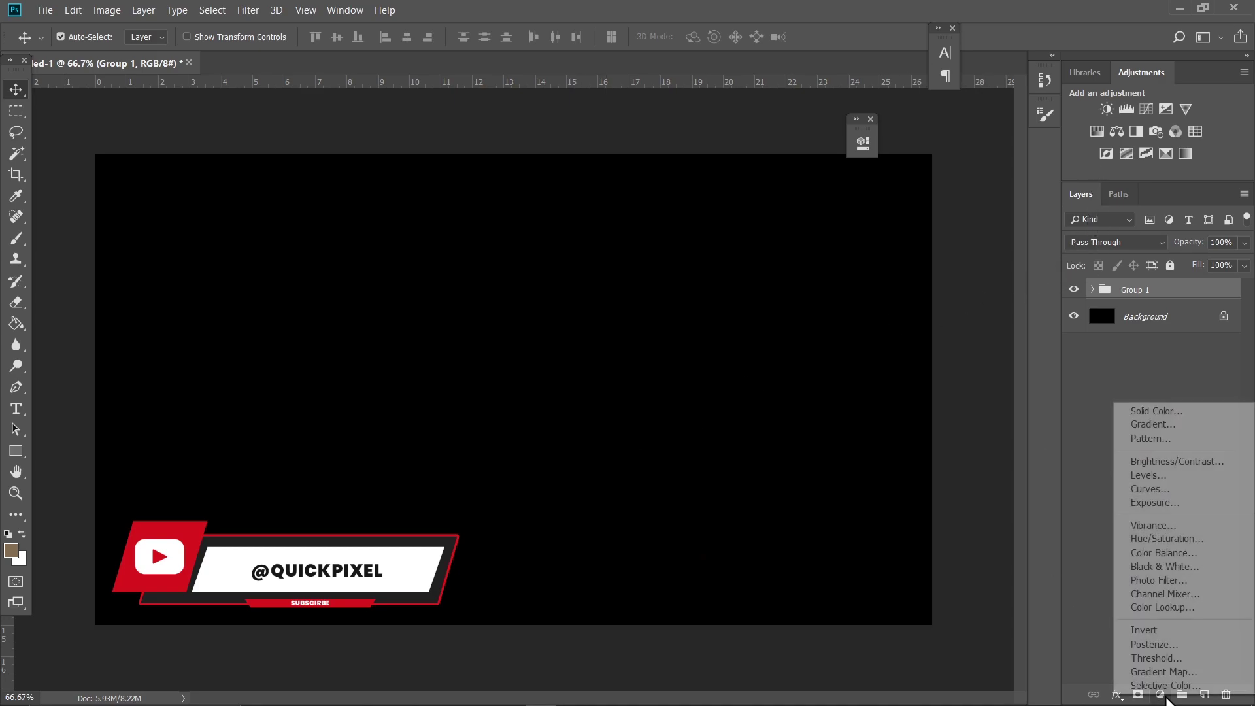
click(1186, 540)
drag(723, 251, 667, 257)
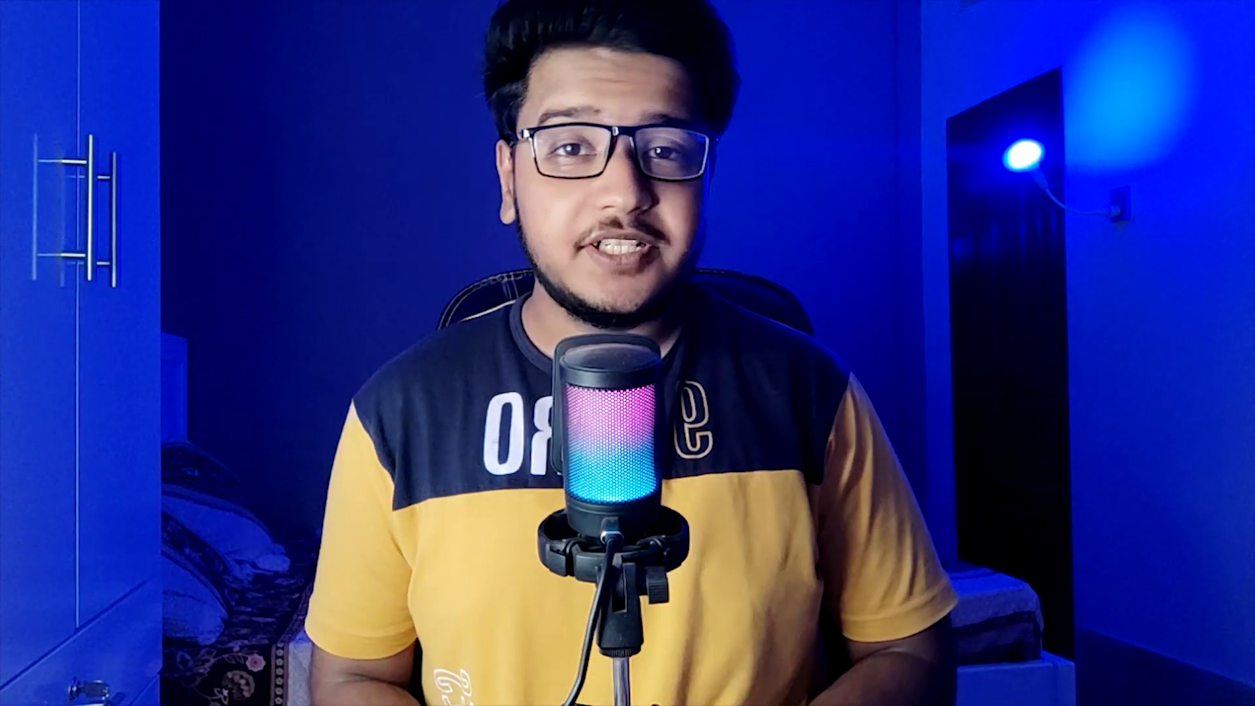